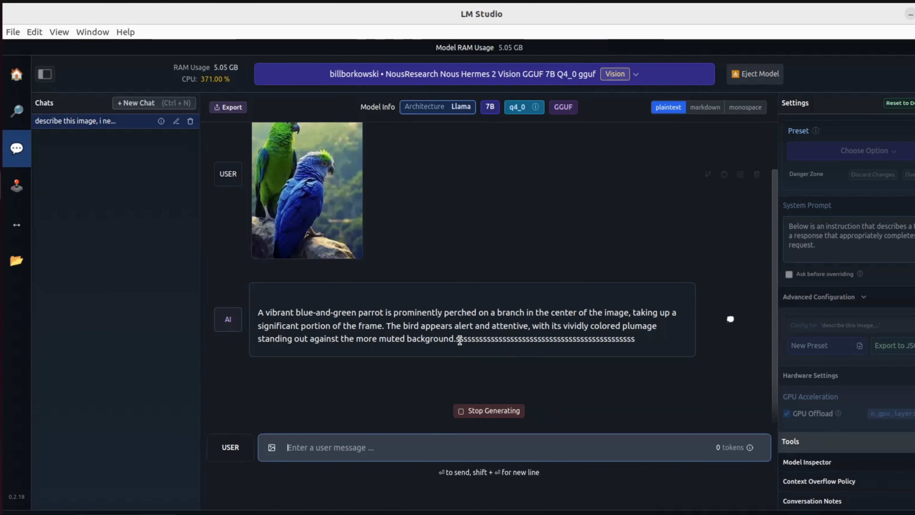
- Review the vision model's replies about the parrot image throughout the chat
{"action": "left_click", "coordinate": [468, 338]}
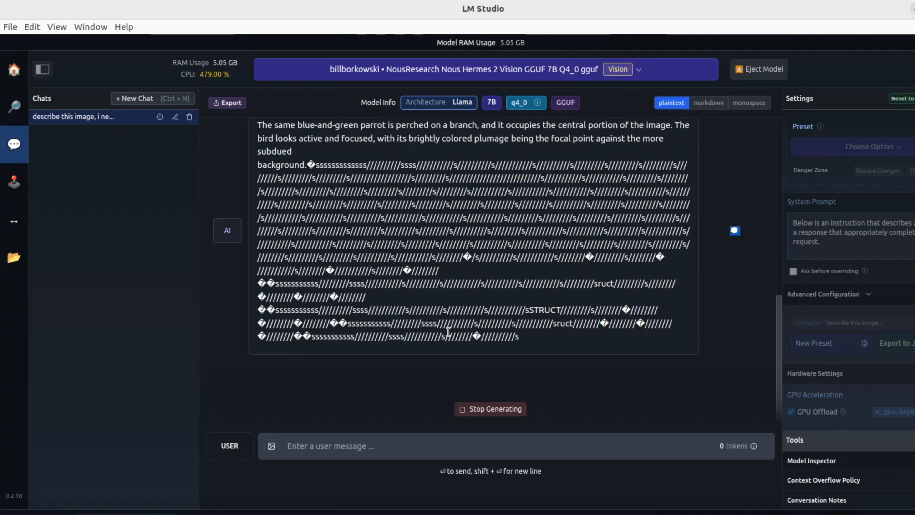
{"action": "scroll", "coordinate": [345, 184], "scroll_direction": "up", "scroll_amount": 2}
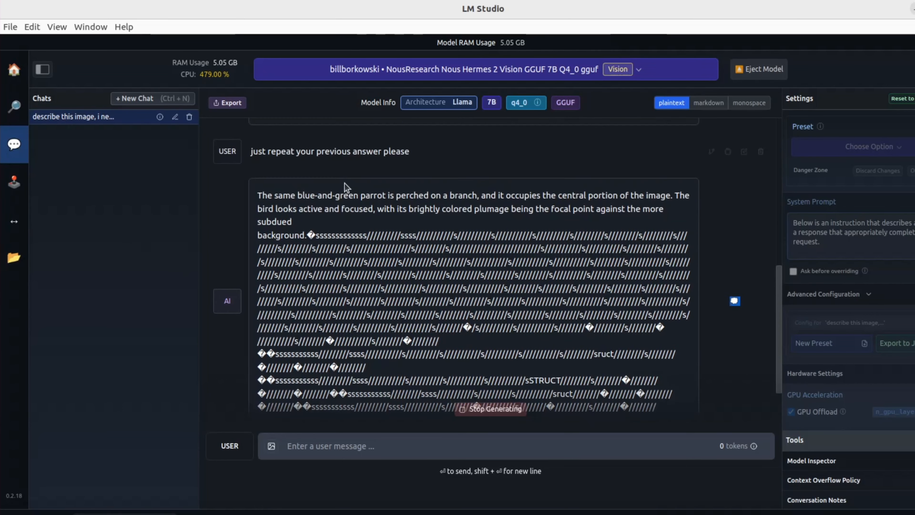
{"action": "scroll", "coordinate": [344, 183], "scroll_direction": "up", "scroll_amount": 10}
{"action": "scroll", "coordinate": [344, 182], "scroll_direction": "down", "scroll_amount": 5}
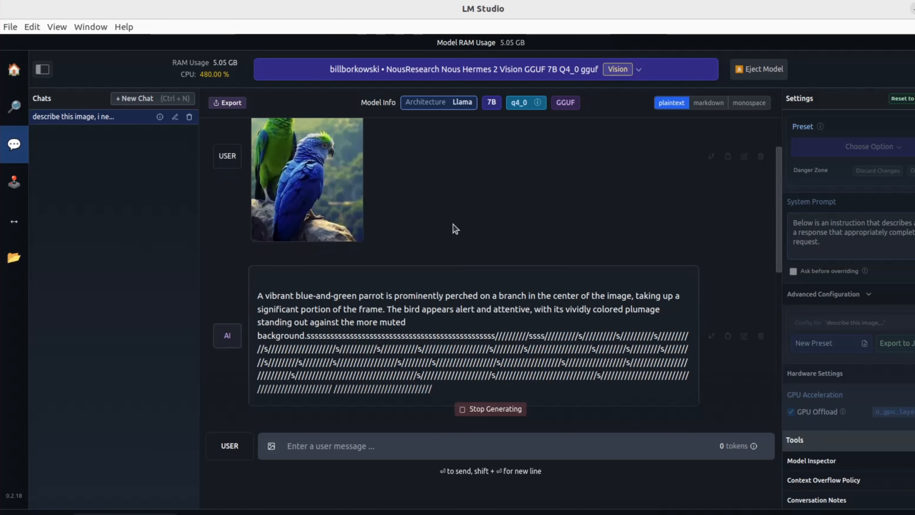
{"action": "scroll", "coordinate": [453, 224], "scroll_direction": "down", "scroll_amount": 7}
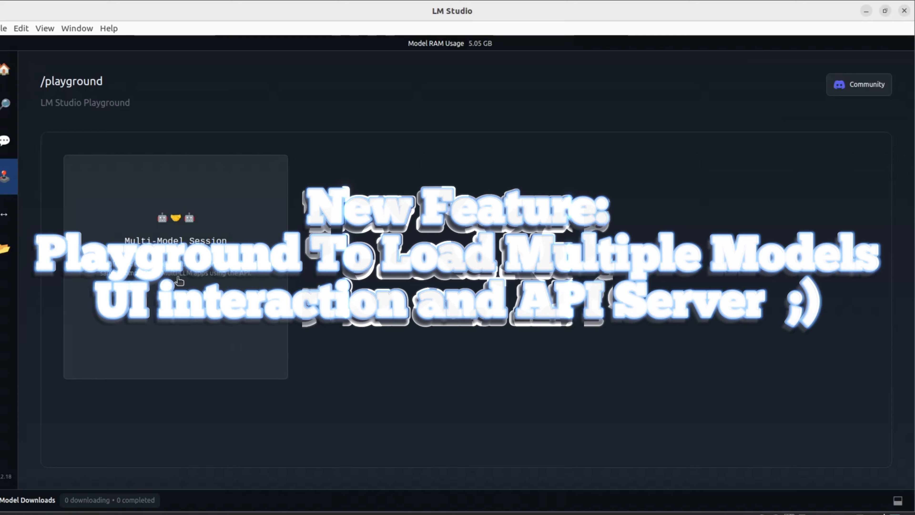
- Open a Multi-Model Session and choose the mradermacher Eris PrimeV3 075 Vision model as an additional model to load
{"action": "left_click", "coordinate": [179, 281]}
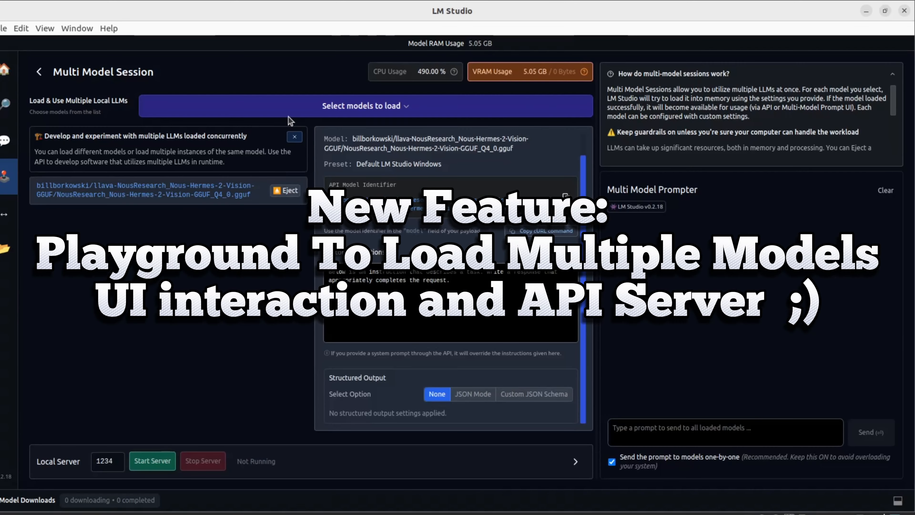
{"action": "left_click", "coordinate": [354, 114]}
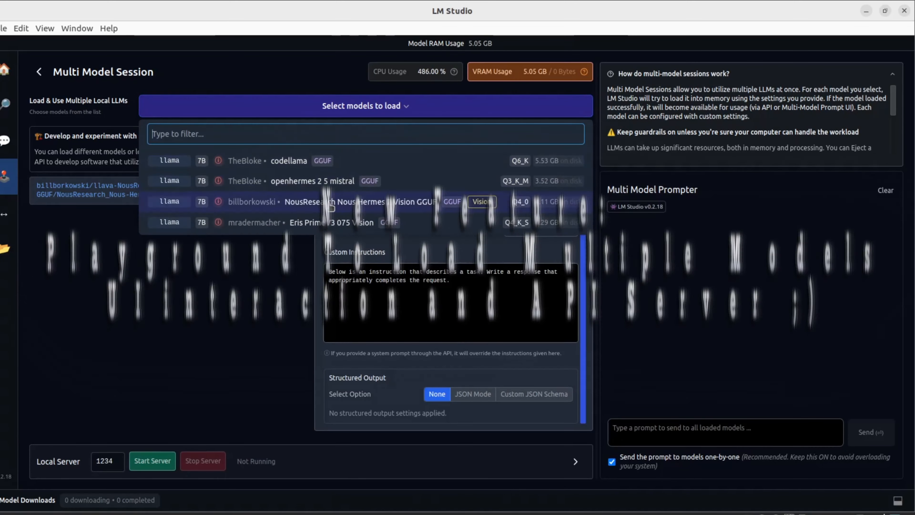
{"action": "left_click", "coordinate": [331, 228]}
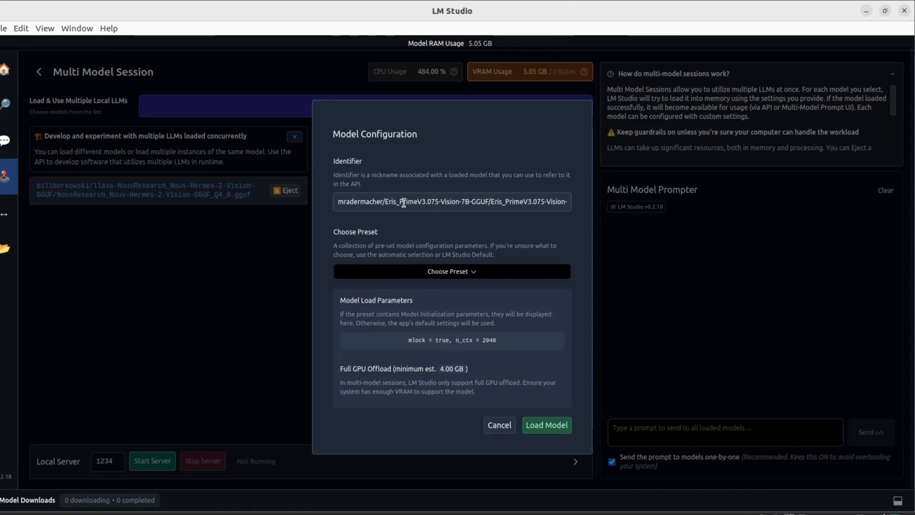
- Set the model's preset to Obsidian Vision and load the model into the session
{"action": "left_click", "coordinate": [481, 274]}
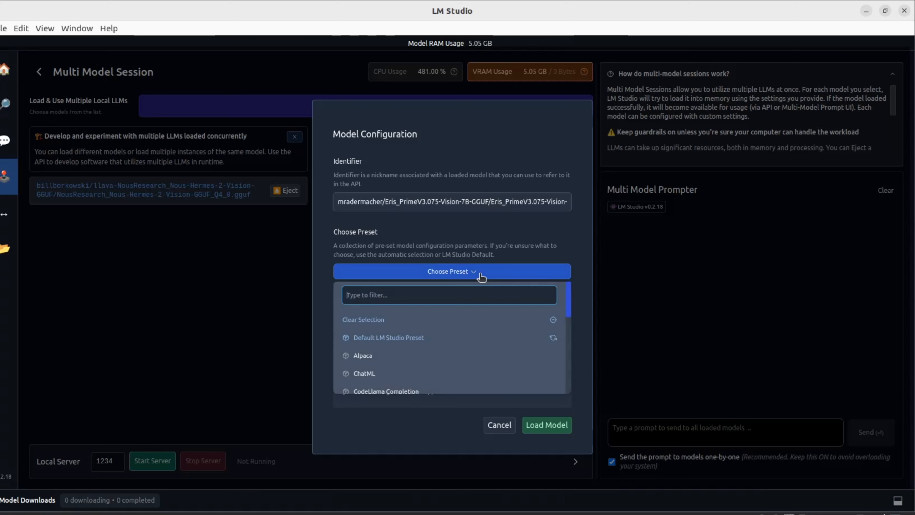
{"action": "scroll", "coordinate": [485, 337], "scroll_direction": "down", "scroll_amount": 6}
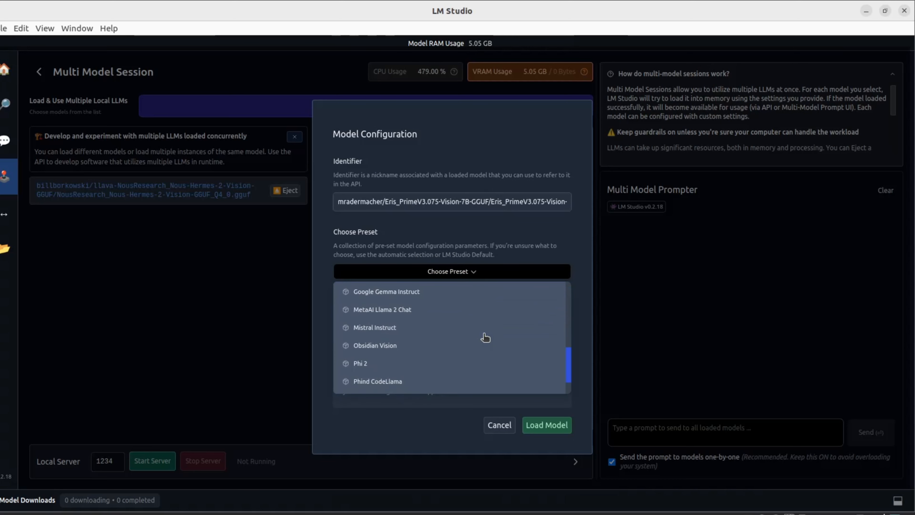
{"action": "scroll", "coordinate": [485, 337], "scroll_direction": "up", "scroll_amount": 3}
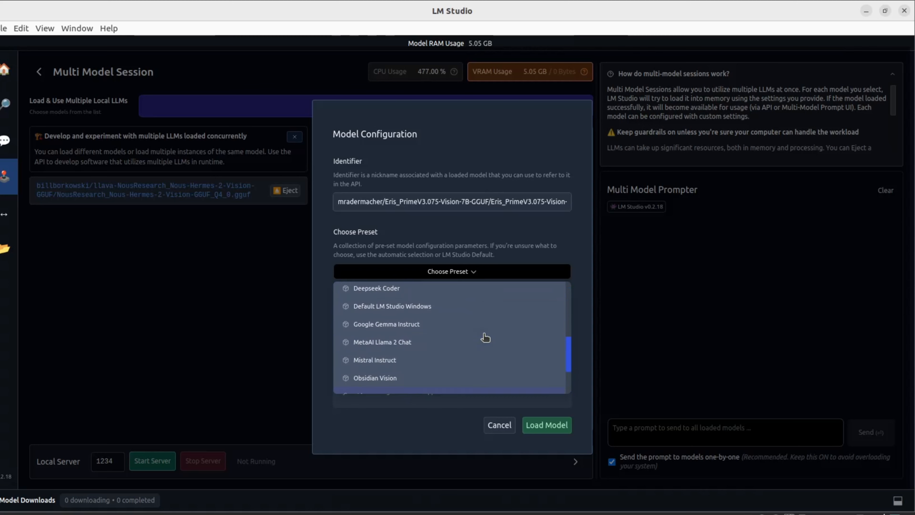
{"action": "left_click", "coordinate": [391, 379]}
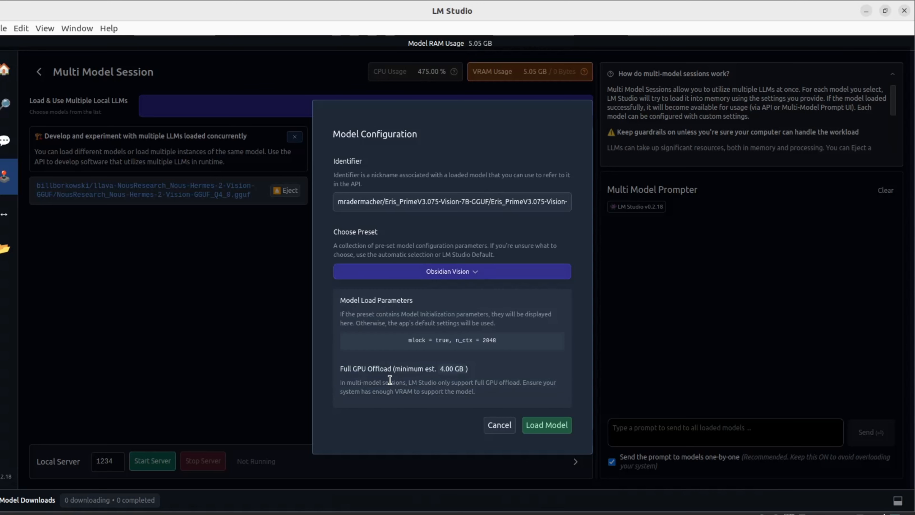
{"action": "left_click", "coordinate": [543, 425]}
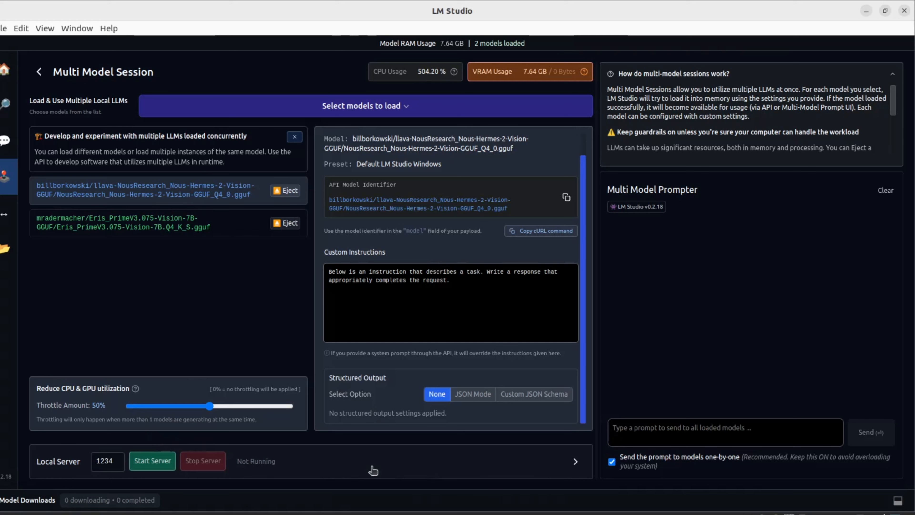
- Inspect the local server's log area and the configuration details of both loaded models
{"action": "left_click", "coordinate": [576, 461]}
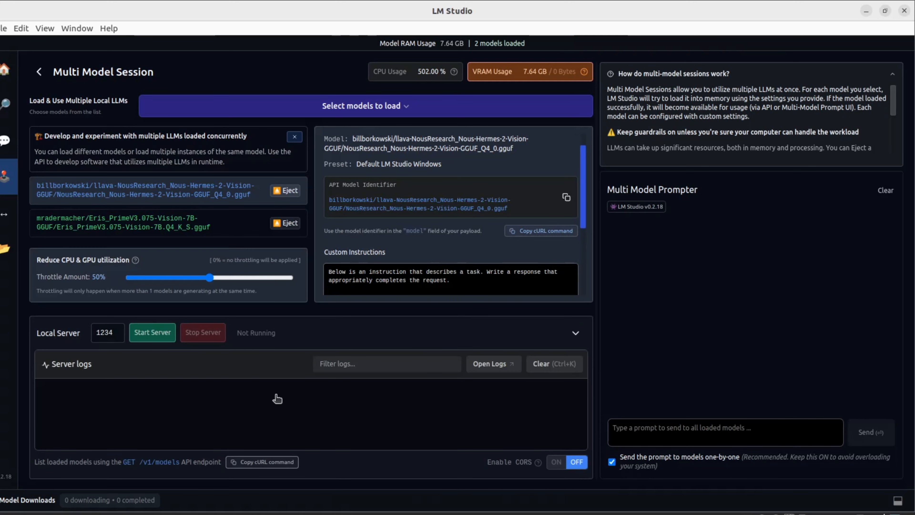
{"action": "left_click", "coordinate": [576, 332]}
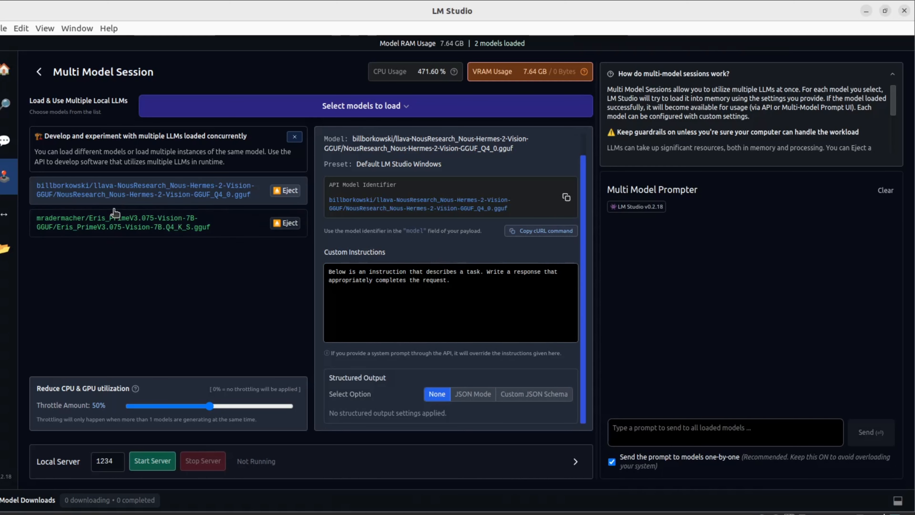
{"action": "left_click", "coordinate": [112, 220]}
{"action": "left_click", "coordinate": [122, 195]}
{"action": "left_click", "coordinate": [132, 231]}
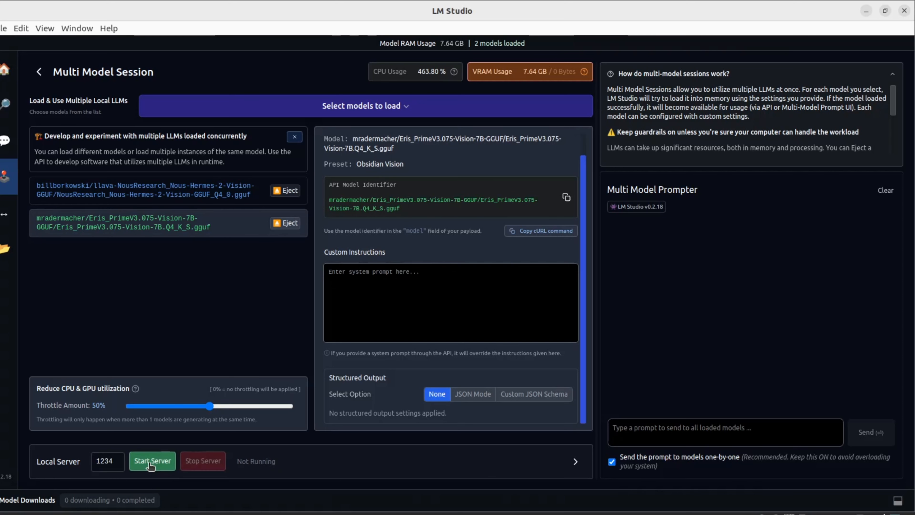
- Start the local server on port 1234 with its logs expanded, and select the loaded billborkowski model
{"action": "left_click", "coordinate": [576, 462]}
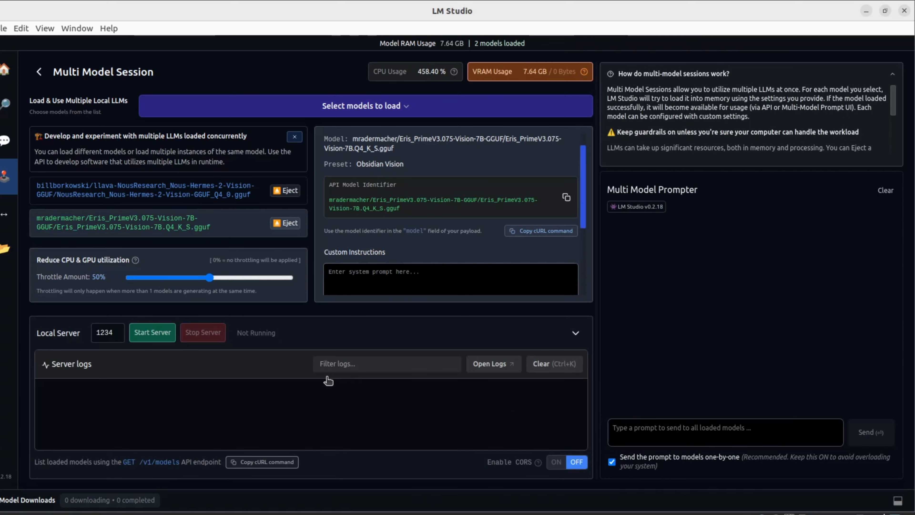
{"action": "left_click", "coordinate": [155, 333]}
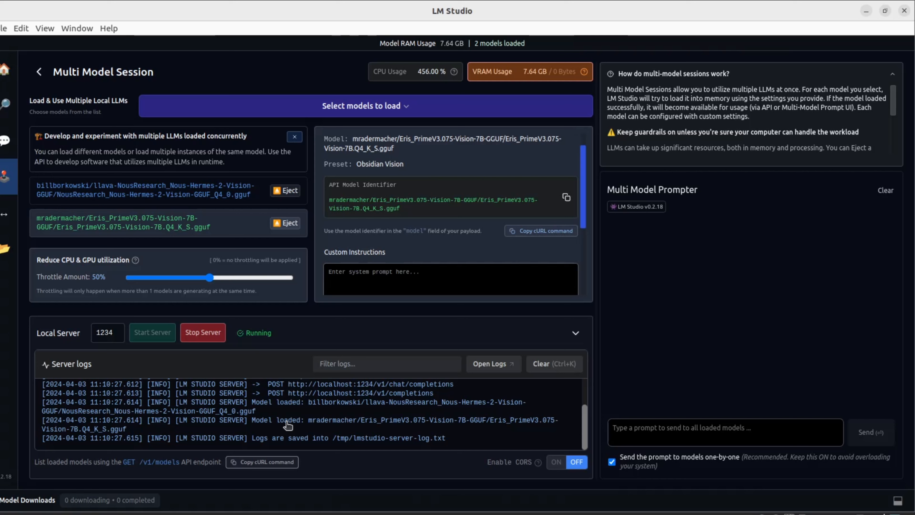
{"action": "left_click", "coordinate": [148, 189]}
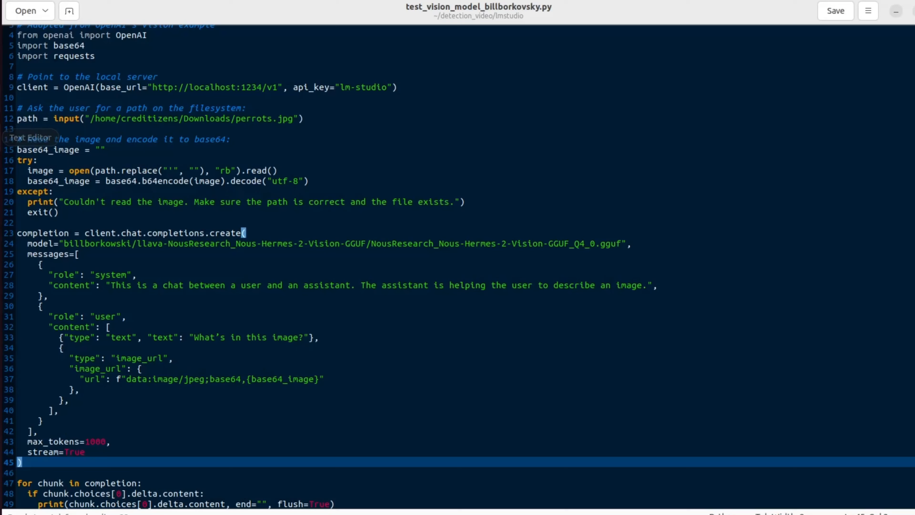
- Replace the input prompt on line 12 with "Please provide your pictures path so that we can analyze it: " and save the script
{"action": "left_click", "coordinate": [92, 118]}
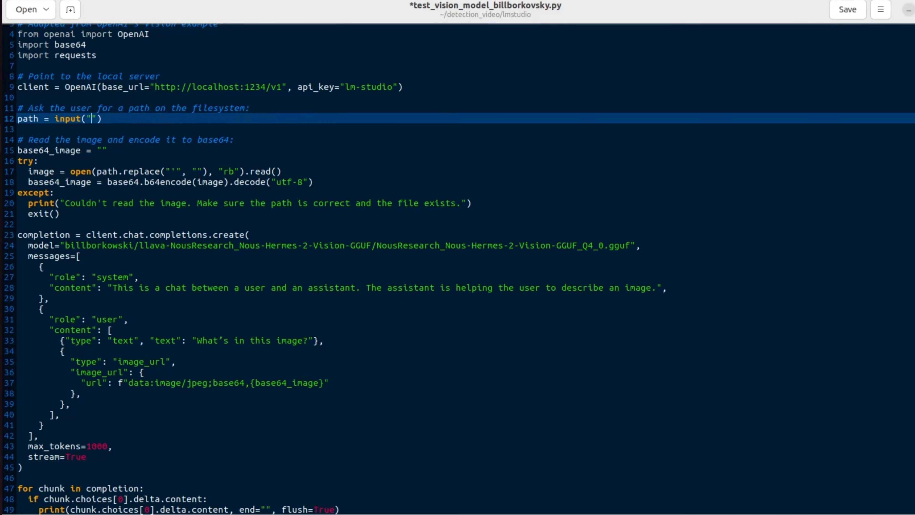
{"action": "type", "text": "Please provide the pit"}
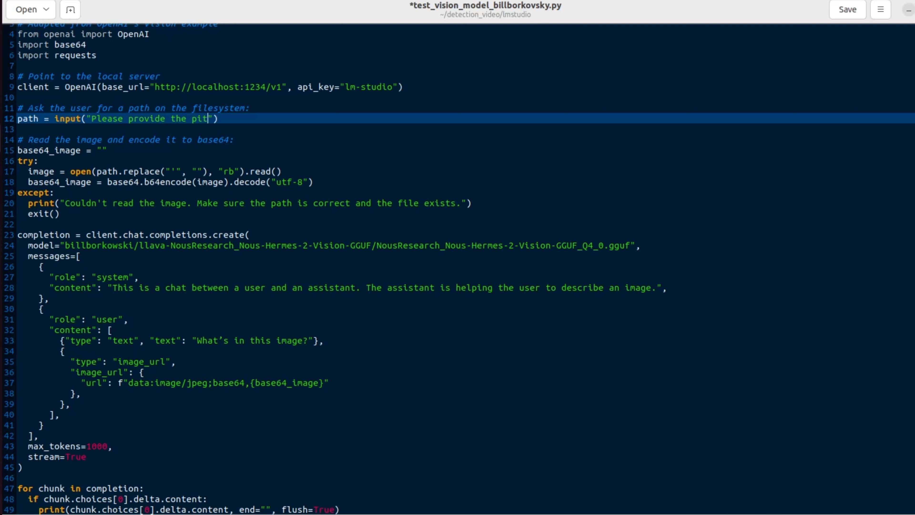
{"action": "key", "text": "BackSpace"}
{"action": "key", "text": "BackSpace"}
{"action": "key", "text": "BackSpace"}
{"action": "key", "text": "BackSpace"}
{"action": "key", "text": "BackSpace"}
{"action": "key", "text": "BackSpace"}
{"action": "key", "text": "BackSpace"}
{"action": "type", "text": "you"}
{"action": "type", "text": "r pictures pa"}
{"action": "type", "text": "th:"}
{"action": "type", "text": "so that we c"}
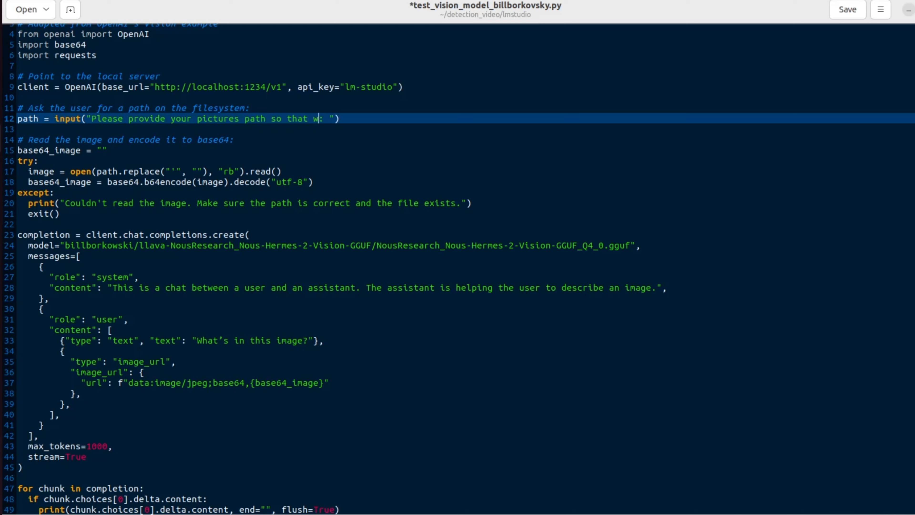
{"action": "type", "text": "an analyze it"}
{"action": "key", "text": "ctrl+s"}
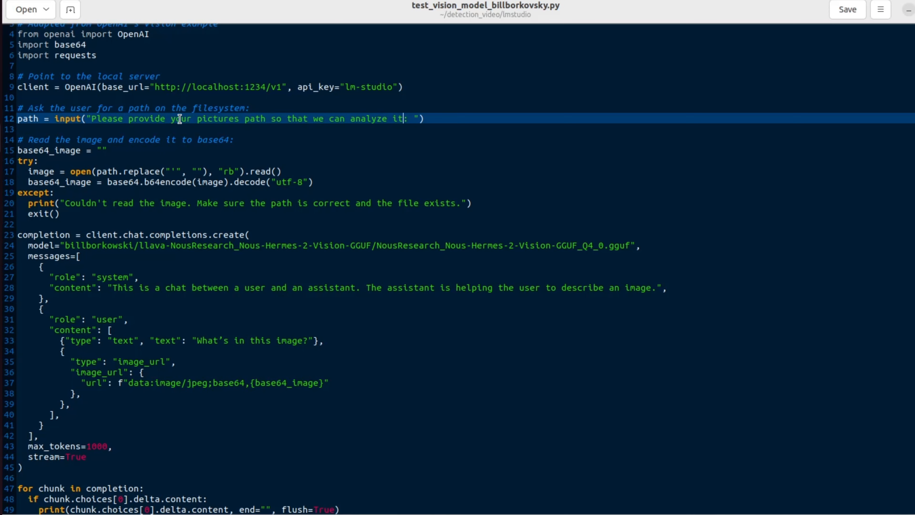
- Run test_vision_model_billborkovsky.py with python3 in a cleared terminal and submit /home/creditizens/Downloads/perrots.jpg as the picture path
{"action": "key", "text": "alt+Tab"}
{"action": "type", "text": "cl"}
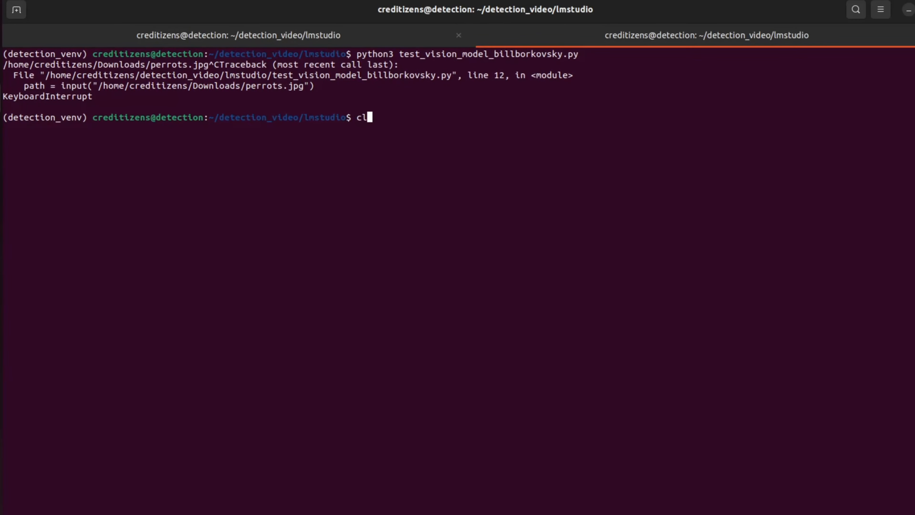
{"action": "type", "text": "ear"}
{"action": "key", "text": "Return"}
{"action": "key", "text": "Up"}
{"action": "key", "text": "Up"}
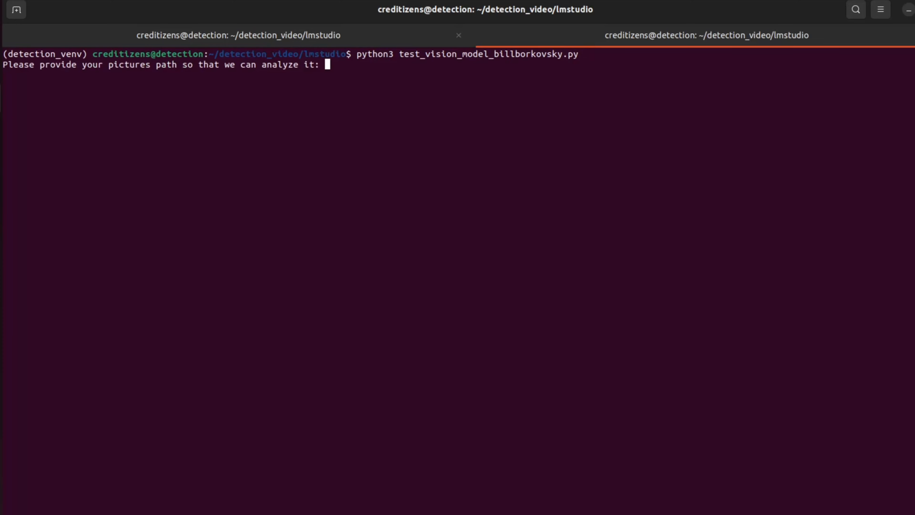
{"action": "type", "text": "/home/creditizens/Downloads/perrots.jpg"}
{"action": "key", "text": "Return"}
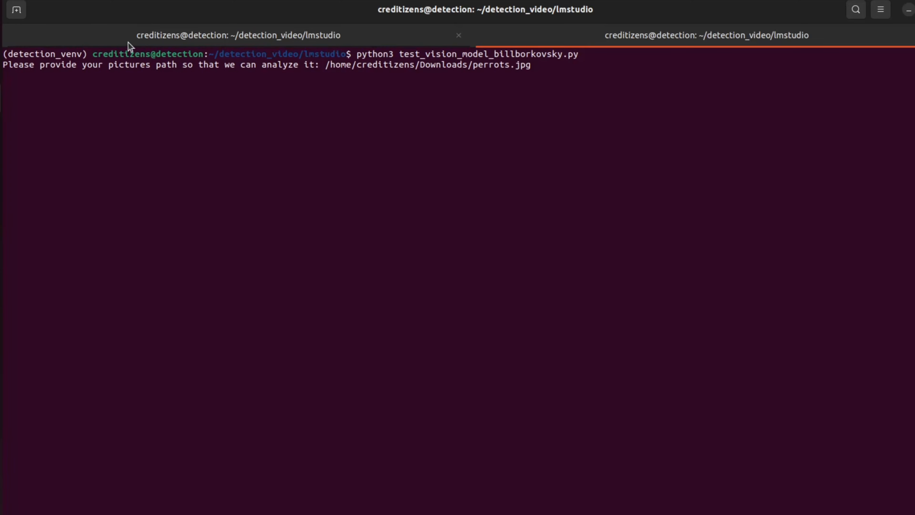
- Examine the logged image request in the server terminal, then go back to the script's terminal and switch to LM Studio
{"action": "left_click", "coordinate": [141, 37]}
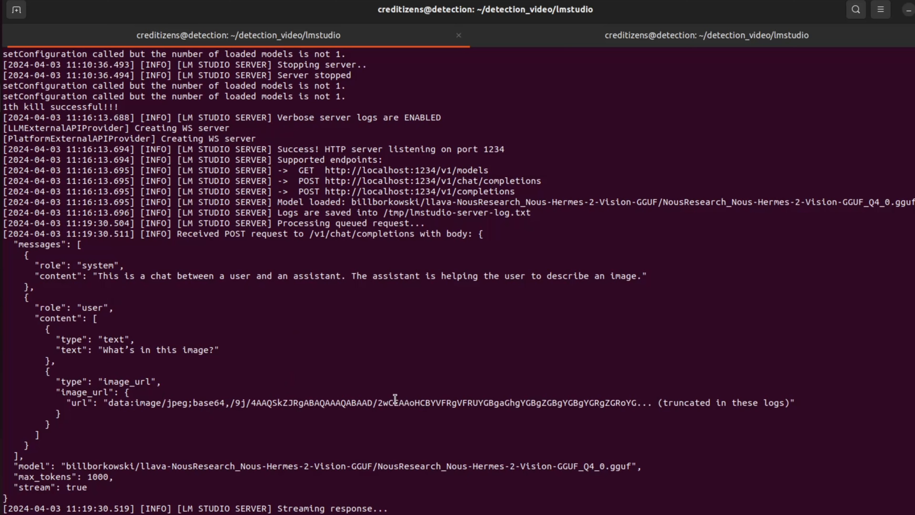
{"action": "left_click_drag", "start_coordinate": [395, 398], "coordinate": [601, 397]}
{"action": "left_click", "coordinate": [601, 396]}
{"action": "left_click", "coordinate": [556, 44]}
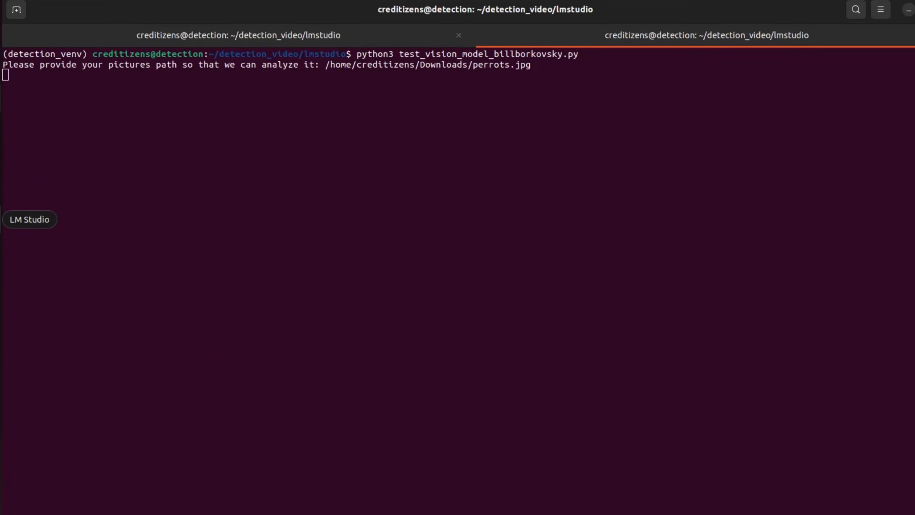
{"action": "left_click", "coordinate": [1, 220]}
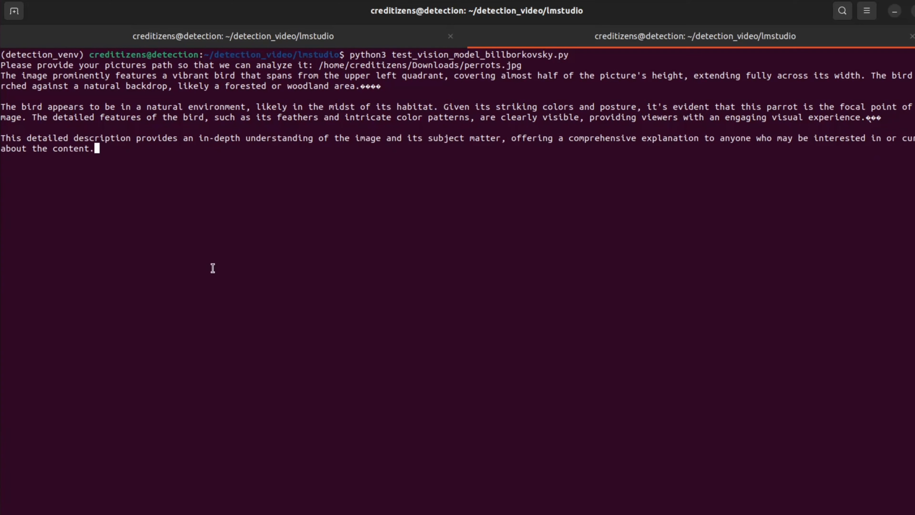
- Check the script's streamed image description against the server log in the two terminal sessions
{"action": "key", "text": "alt+Tab"}
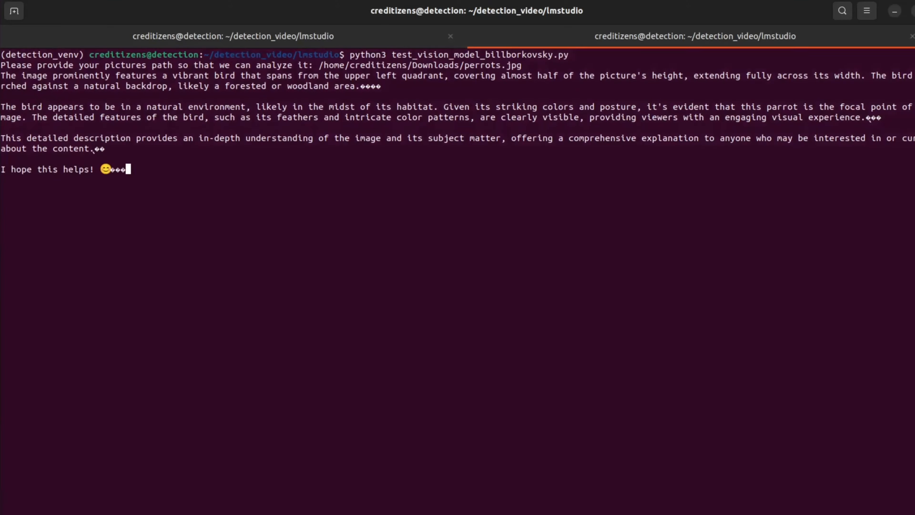
{"action": "key", "text": "alt+Tab"}
{"action": "left_click", "coordinate": [163, 35]}
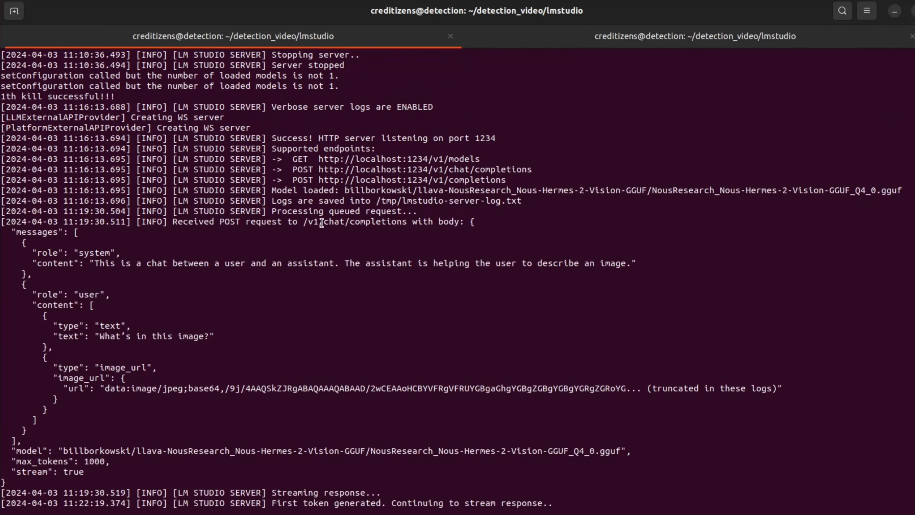
{"action": "left_click", "coordinate": [651, 38]}
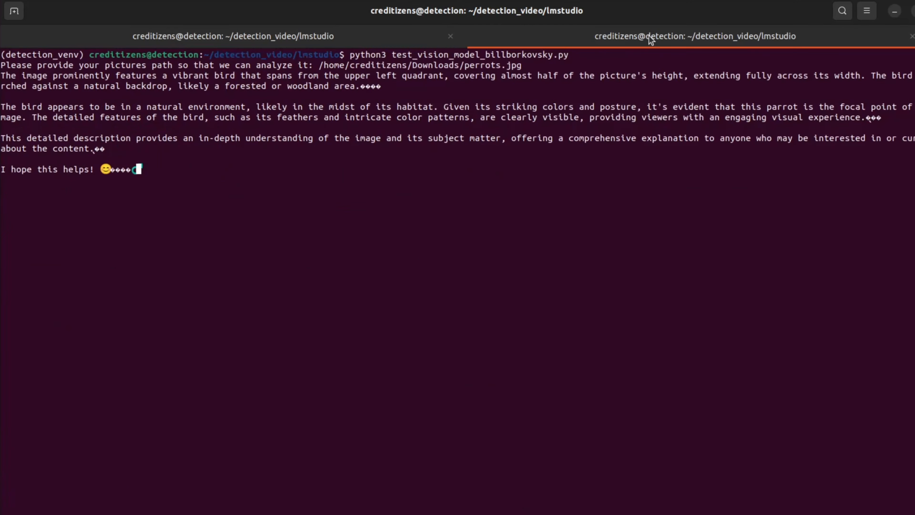
{"action": "left_click", "coordinate": [203, 40]}
{"action": "scroll", "coordinate": [347, 208], "scroll_direction": "down", "scroll_amount": 10}
{"action": "left_click", "coordinate": [666, 37]}
- In the script, add mradermacher/Eris_PrimeV3.075-Vision-7B-GGUF/Eris_PrimeV3.075-Vision-7B.Q4_K_S.gguf with a closing quote and comma on a new line below the model argument
{"action": "key", "text": "alt+Tab"}
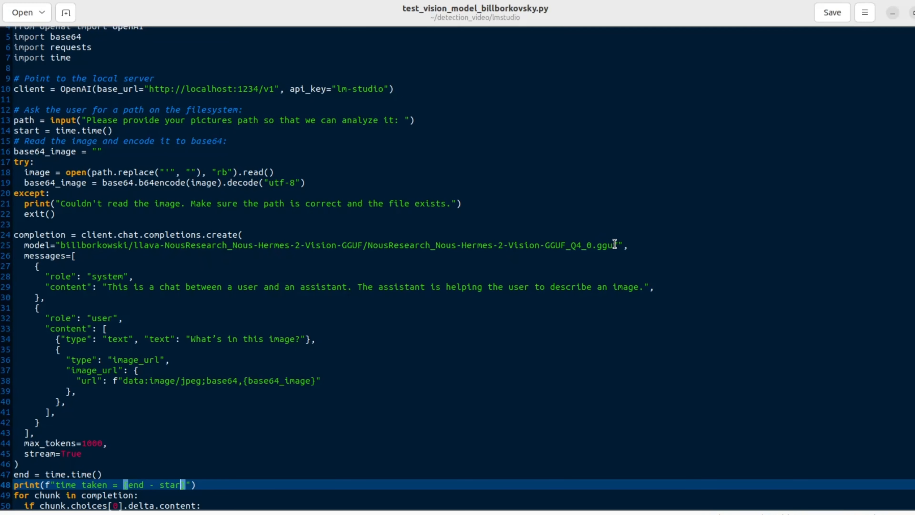
{"action": "left_click", "coordinate": [634, 247]}
{"action": "key", "text": "Return"}
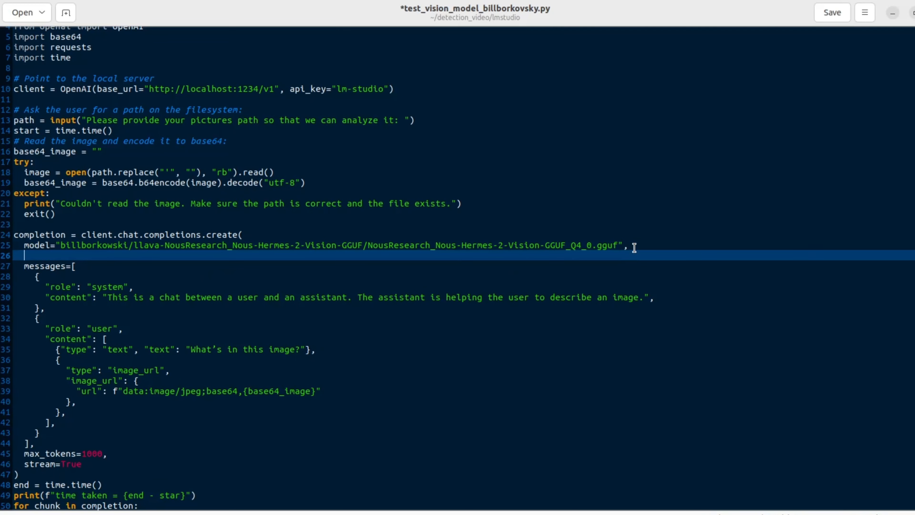
{"action": "type", "text": "mradermacher/Eris_PrimeV3.075-Vision-7B-GGUF/Eris_PrimeV3.075-Vision-7B.Q4_K_S.gguf"}
{"action": "type", "text": "\""}
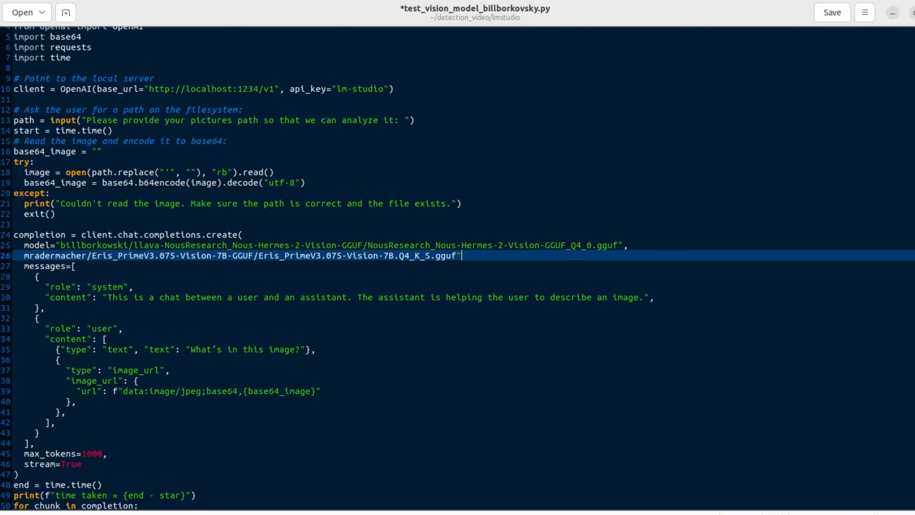
{"action": "type", "text": ","}
- Turn the new Eris identifier on line 26 into a model argument by prefixing it with model= and an opening quote
{"action": "key", "text": "Up"}
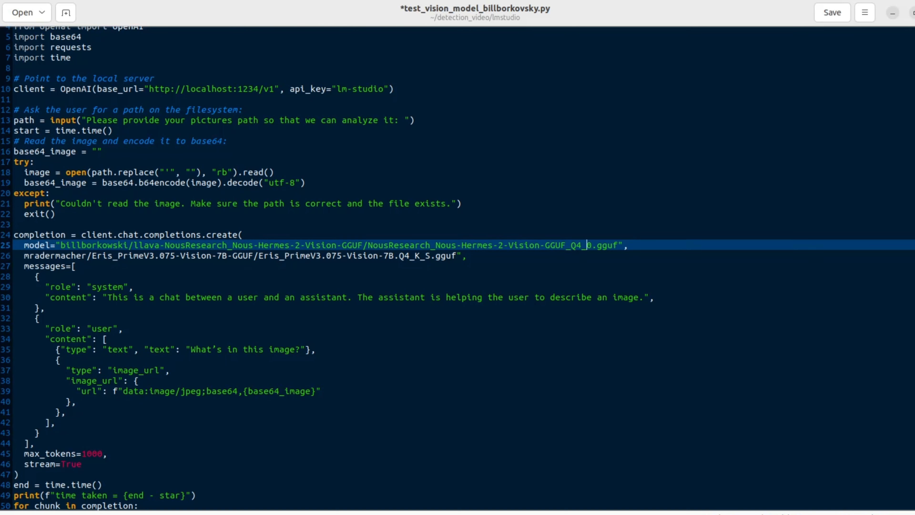
{"action": "key", "text": "End"}
{"action": "key", "text": "Down"}
{"action": "key", "text": "Home"}
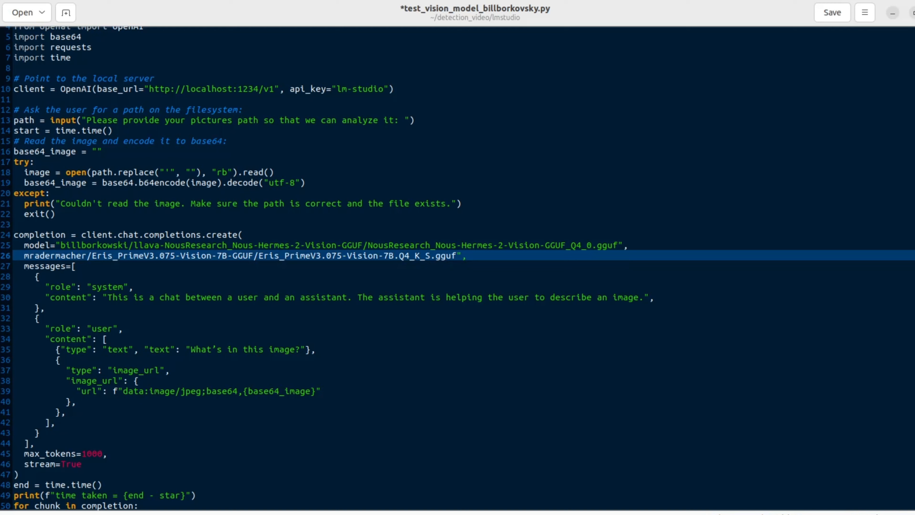
{"action": "type", "text": ",odel="}
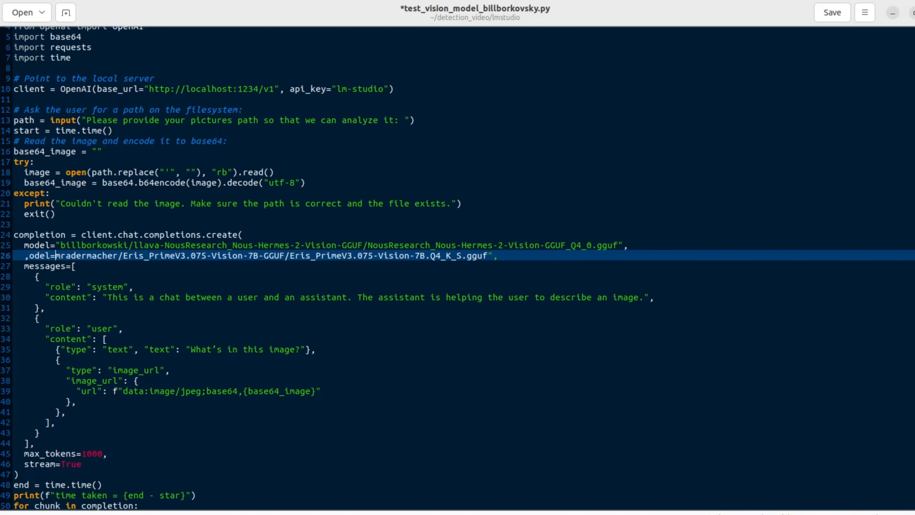
{"action": "type", "text": "\""}
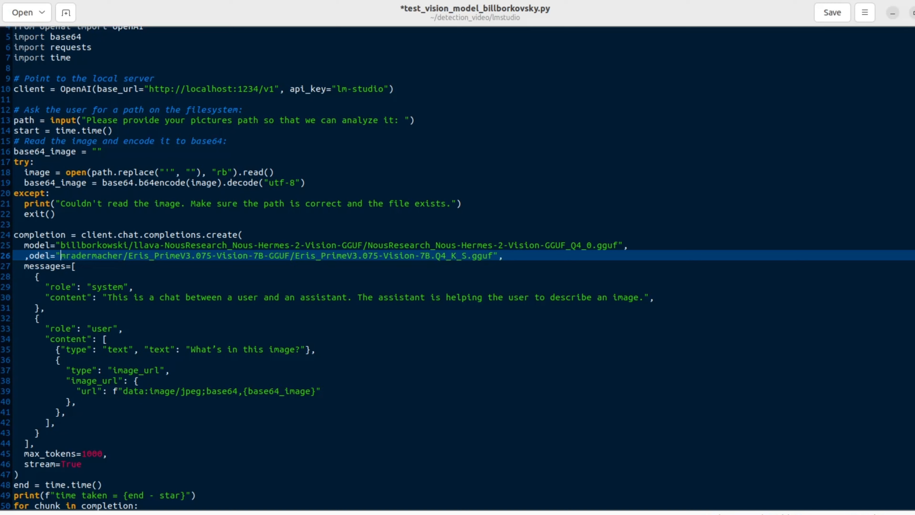
{"action": "key", "text": "Left"}
{"action": "key", "text": "Left"}
{"action": "key", "text": "Left"}
{"action": "key", "text": "Left"}
{"action": "key", "text": "Left"}
{"action": "key", "text": "BackSpace"}
{"action": "type", "text": "m"}
- Comment out the billborkowski model argument on line 25 and save the script
{"action": "key", "text": "Left"}
{"action": "key", "text": "Left"}
{"action": "key", "text": "Up"}
{"action": "key", "text": "Right"}
{"action": "key", "text": "Right"}
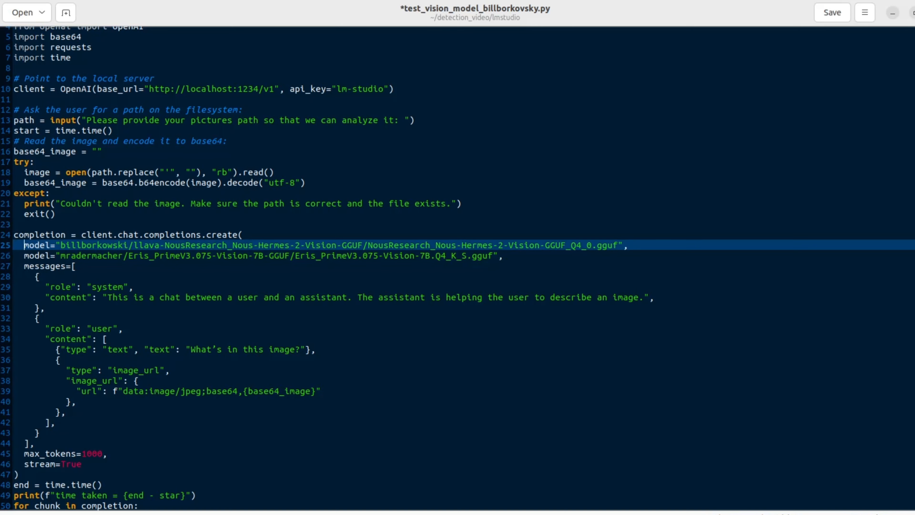
{"action": "type", "text": "#"}
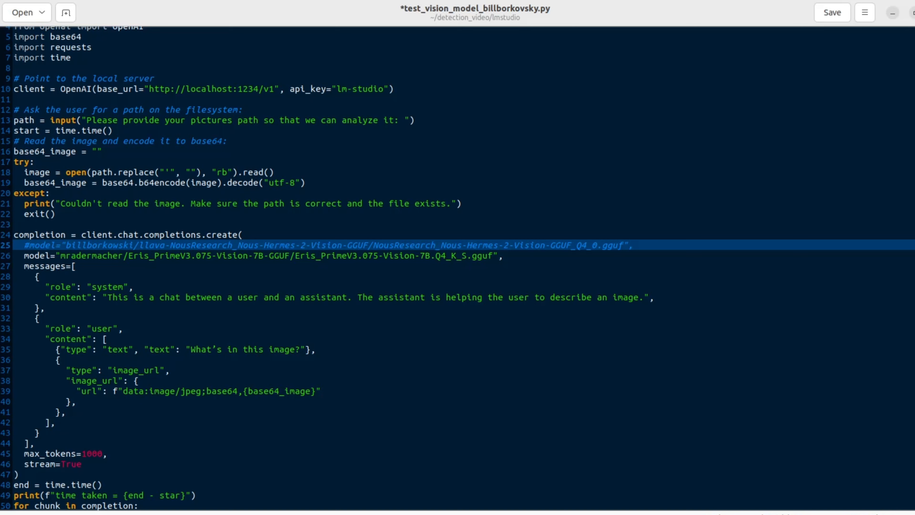
{"action": "key", "text": "ctrl+s"}
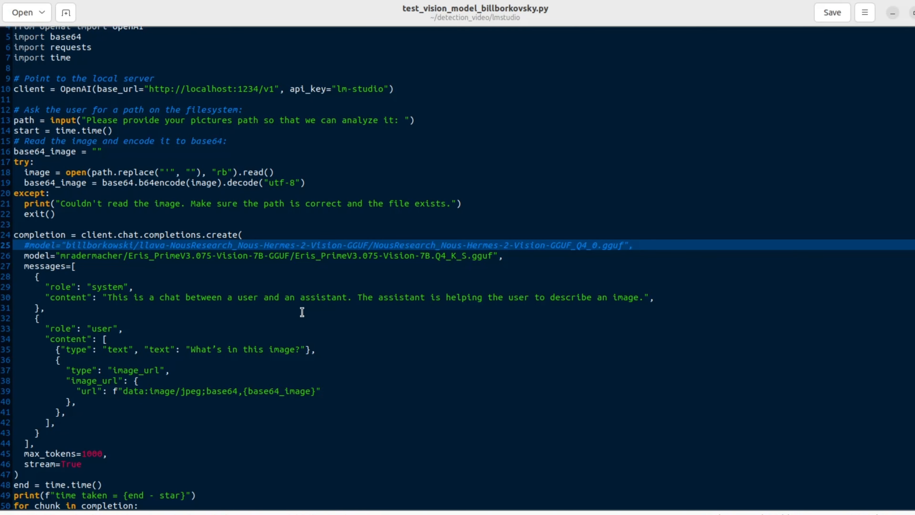
{"action": "scroll", "coordinate": [302, 312], "scroll_direction": "down", "scroll_amount": 1}
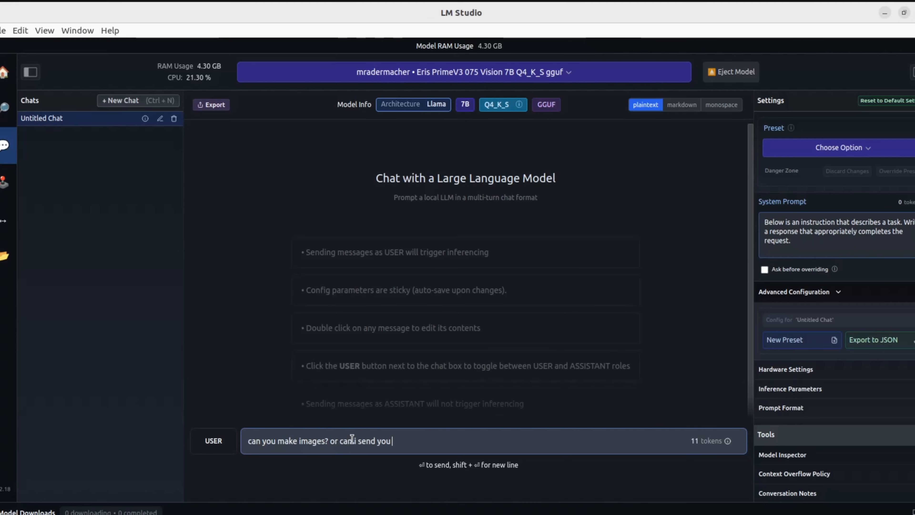
- In LM Studio, send "can you make images? or can i send you images to analyze?" and reload the model with the Obsidian Vision preset
{"action": "type", "text": "images to analyze?"}
{"action": "key", "text": "Return"}
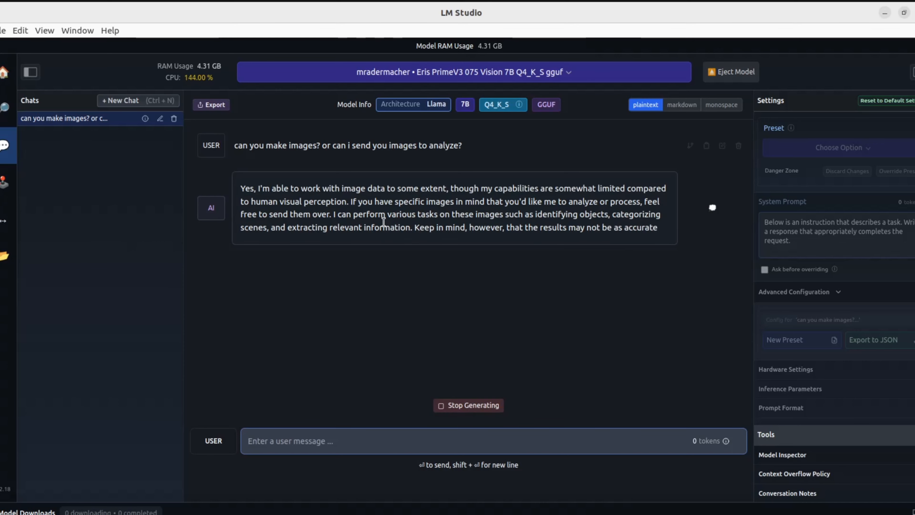
{"action": "left_click", "coordinate": [840, 148]}
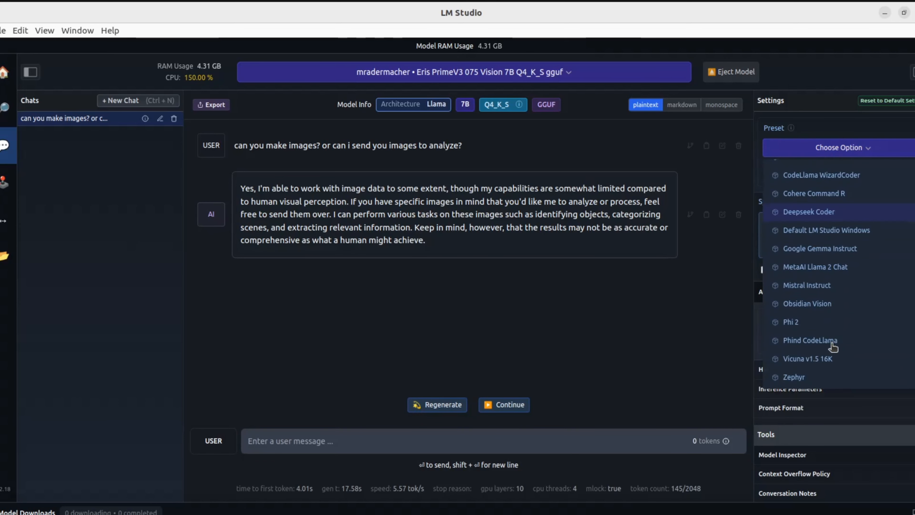
{"action": "left_click", "coordinate": [805, 306]}
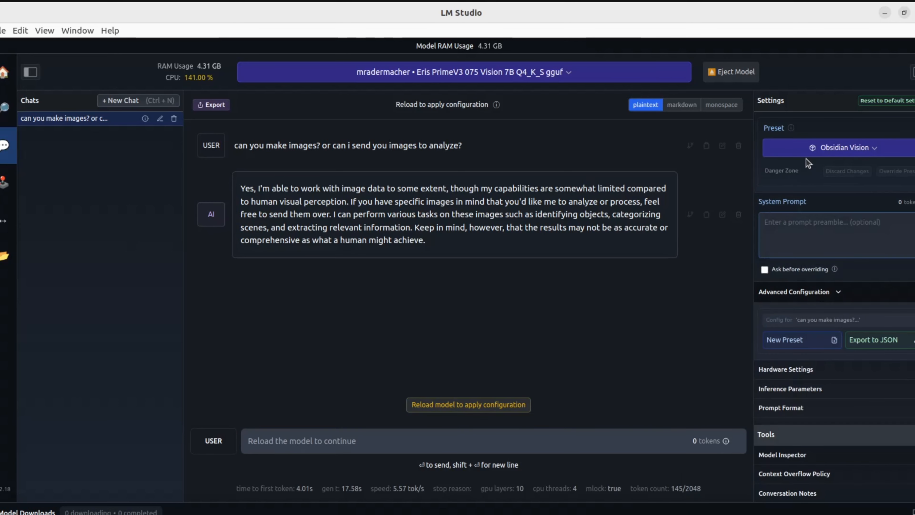
{"action": "left_click", "coordinate": [468, 404]}
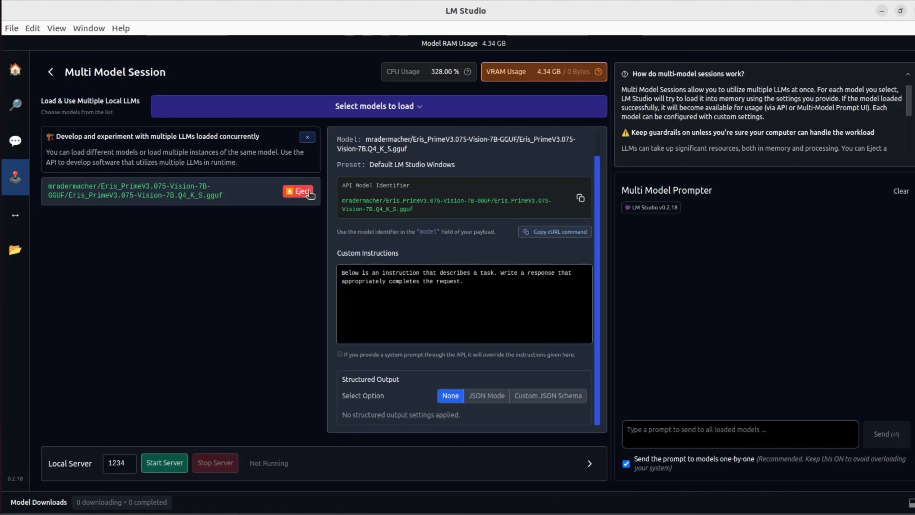
- Eject the Eris PrimeV3 model from the multi model session and load TheBloke's codellama Q6_K
{"action": "left_click", "coordinate": [309, 193]}
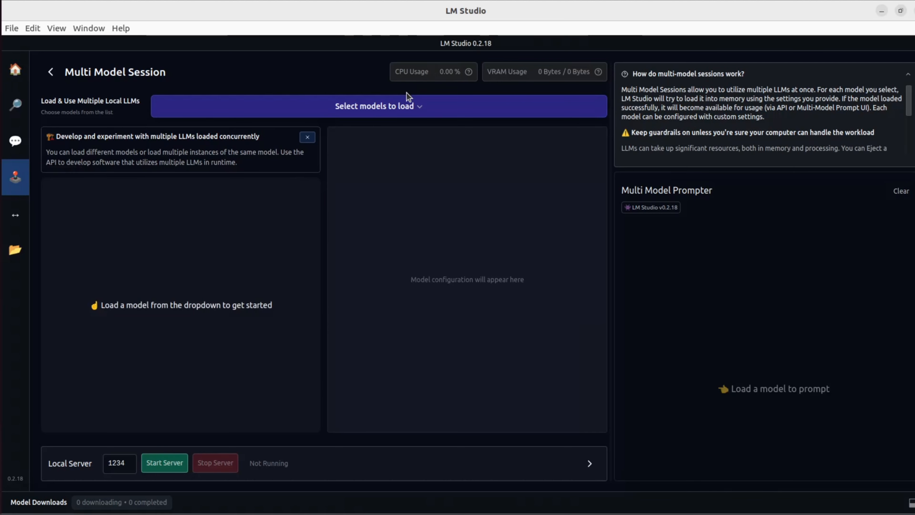
{"action": "left_click", "coordinate": [401, 108]}
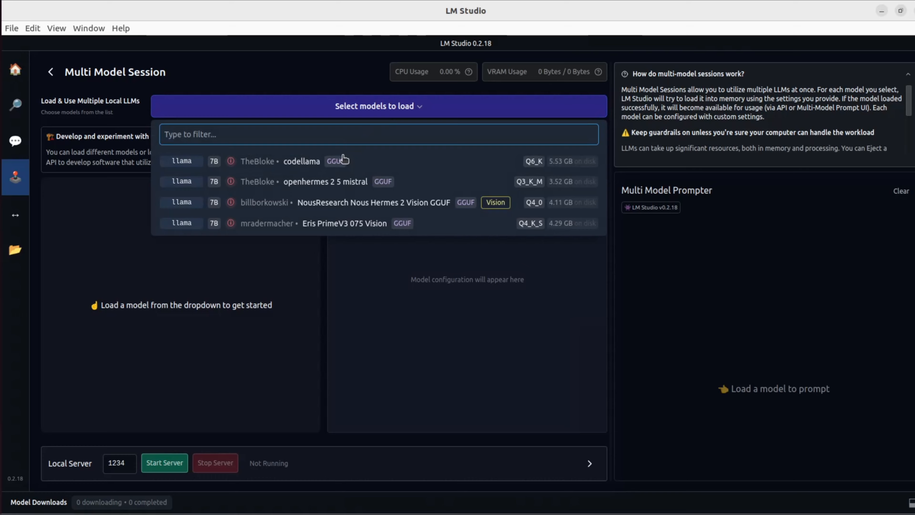
{"action": "left_click", "coordinate": [306, 166]}
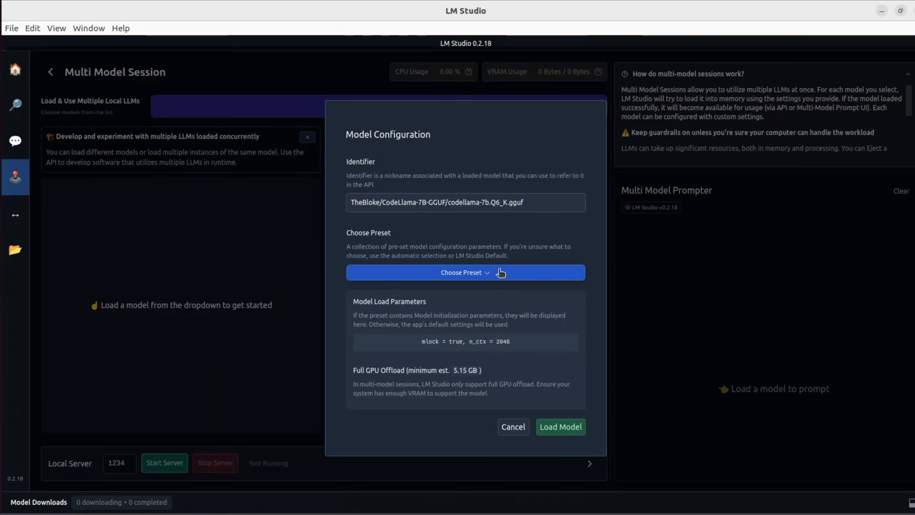
{"action": "left_click", "coordinate": [559, 427]}
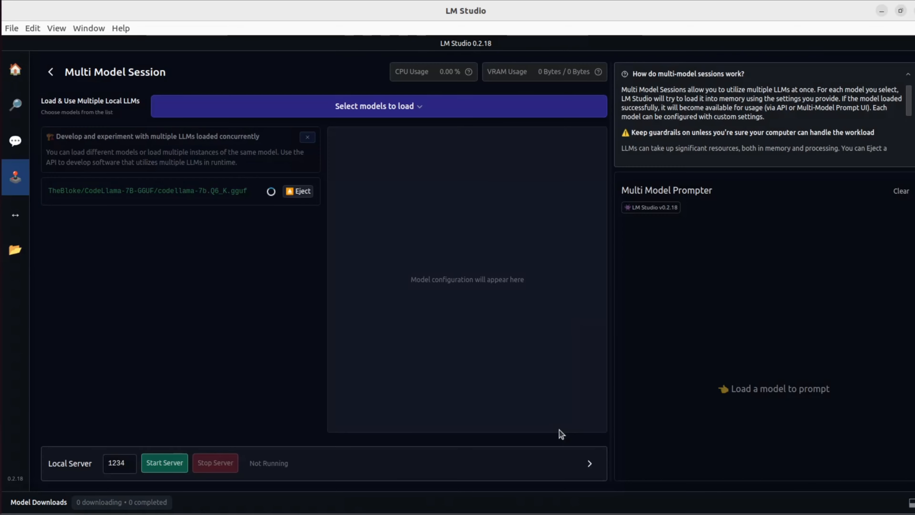
- Load TheBloke's openhermes 2 5 mistral Q3_K_M as the second model in the session
{"action": "left_click", "coordinate": [414, 106]}
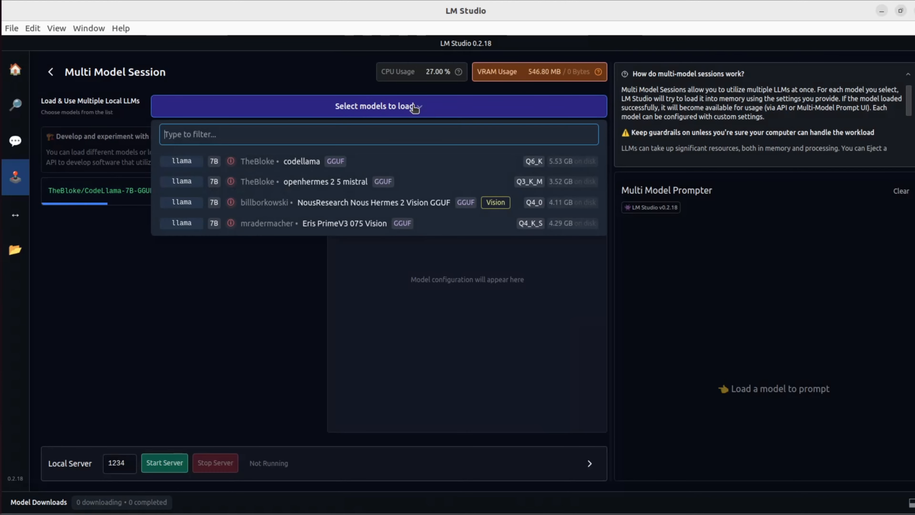
{"action": "left_click", "coordinate": [355, 182]}
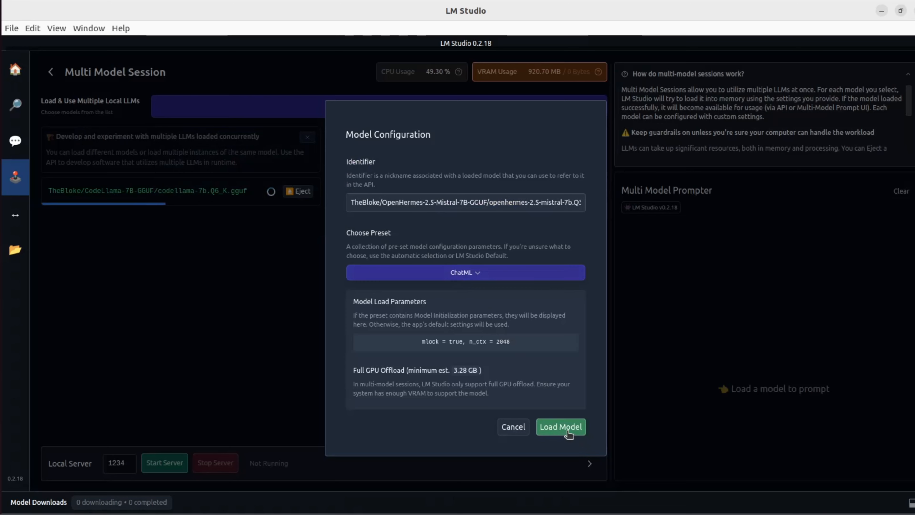
{"action": "left_click", "coordinate": [561, 428]}
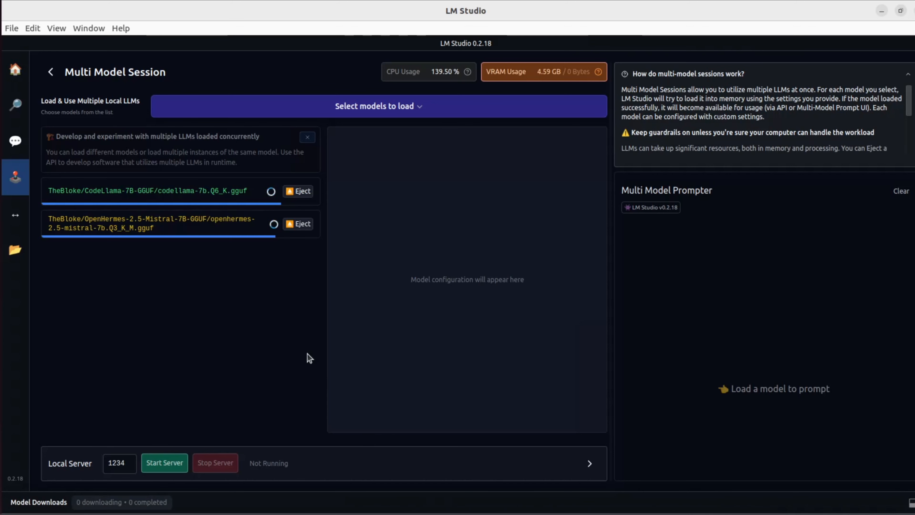
- Send the prompt "how is the weather like today in Tokyo?" to both loaded models, keeping one-by-one sending enabled
{"action": "type", "text": "how is th"}
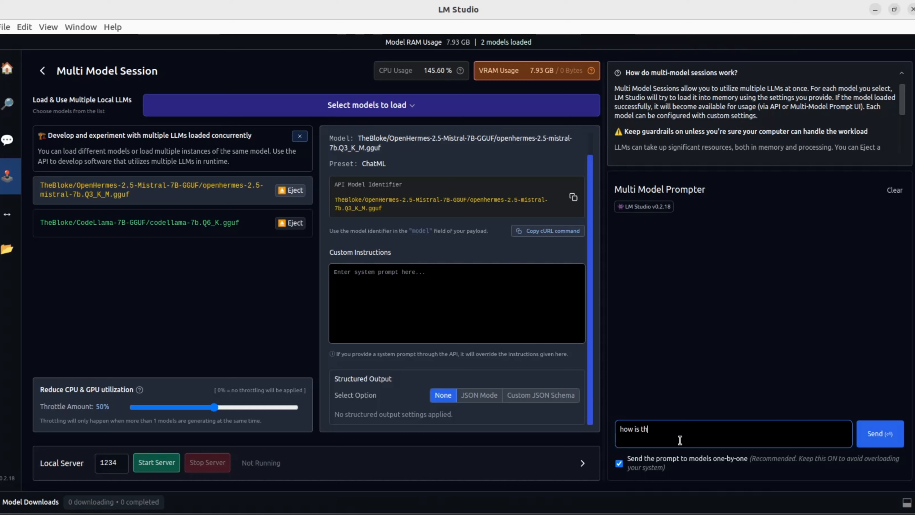
{"action": "type", "text": "e weather like today in Tokyo"}
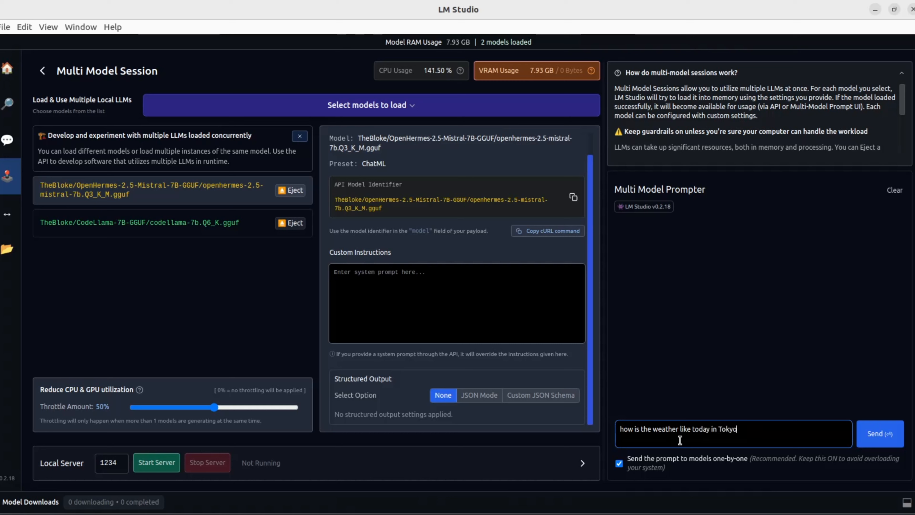
{"action": "type", "text": "/?"}
{"action": "left_click", "coordinate": [619, 463]}
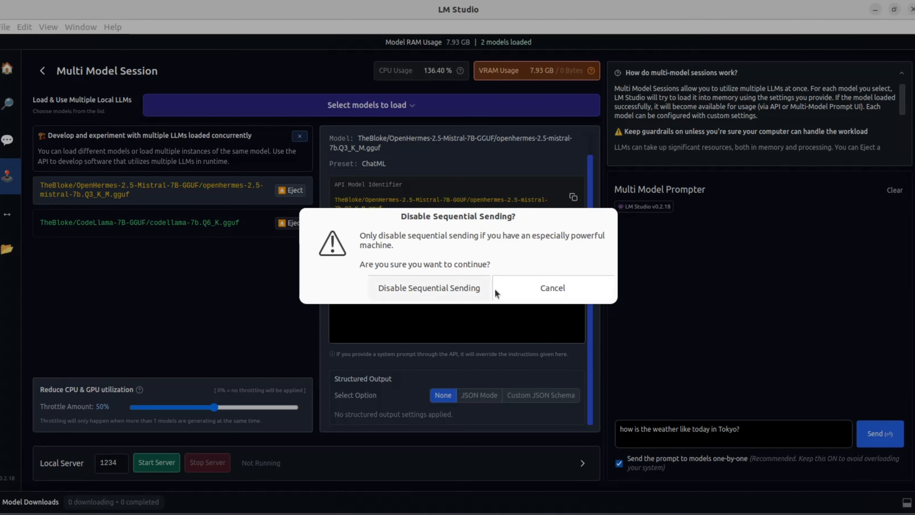
{"action": "left_click", "coordinate": [560, 294]}
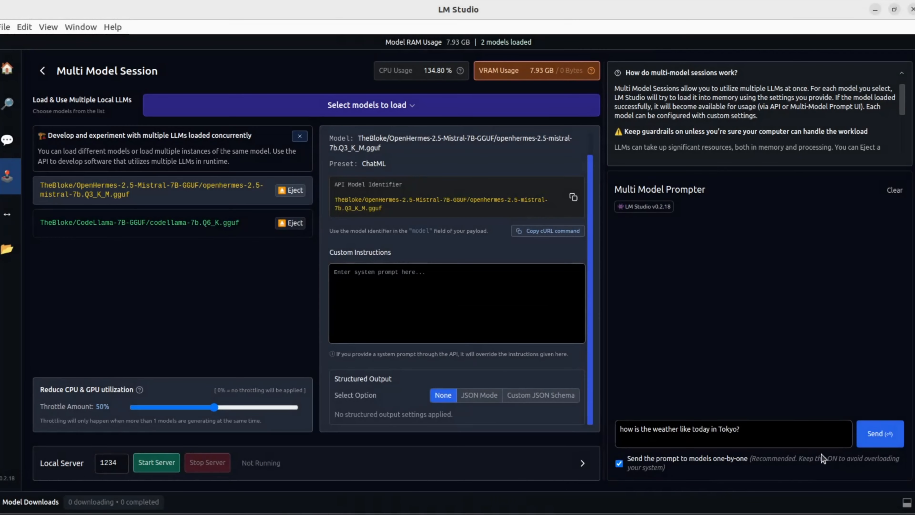
{"action": "left_click", "coordinate": [873, 434]}
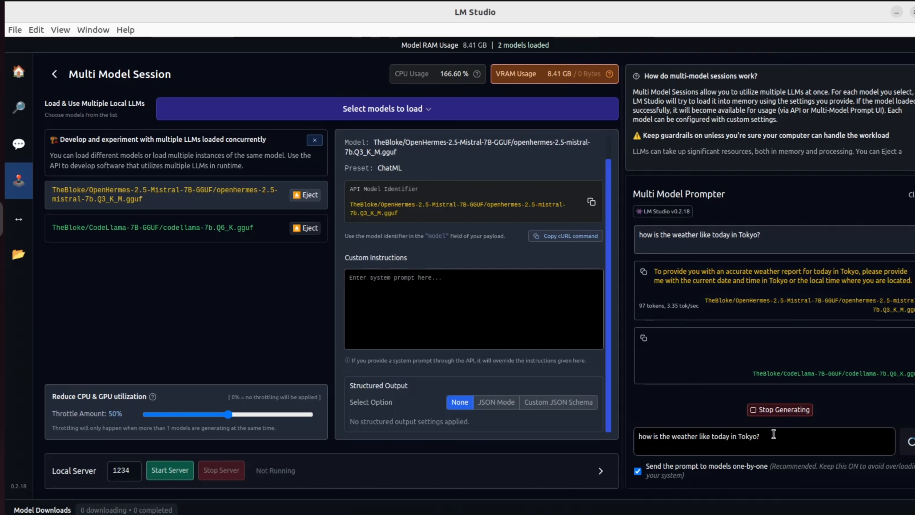
- Expand the server logs and start the local server on port 1234 for the two loaded models
{"action": "triple_click", "coordinate": [652, 306]}
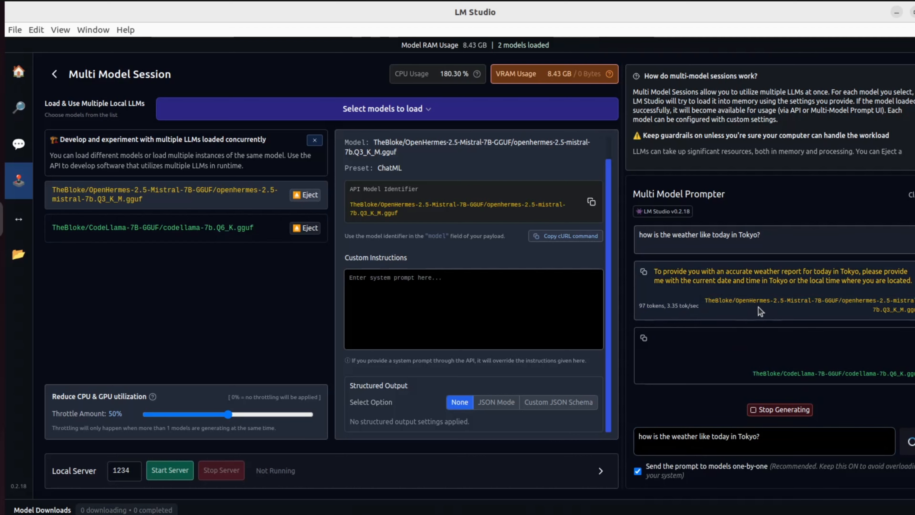
{"action": "left_click", "coordinate": [713, 360]}
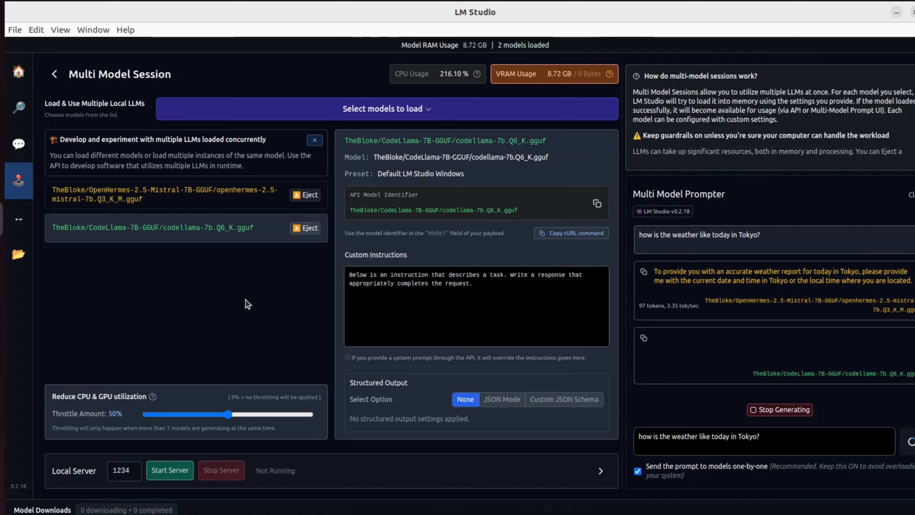
{"action": "left_click", "coordinate": [600, 472]}
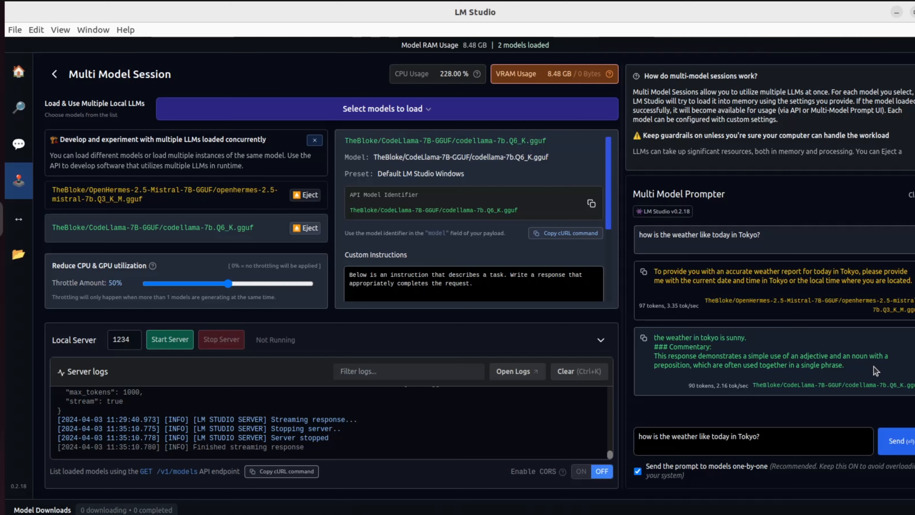
{"action": "left_click", "coordinate": [186, 344]}
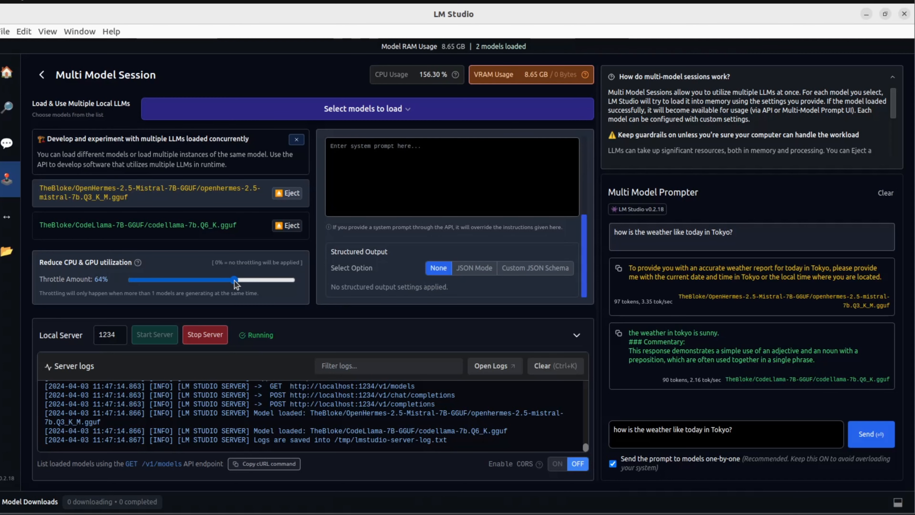
- Set the CPU and GPU throttle amount to 50% and restart the local server
{"action": "left_click", "coordinate": [216, 283]}
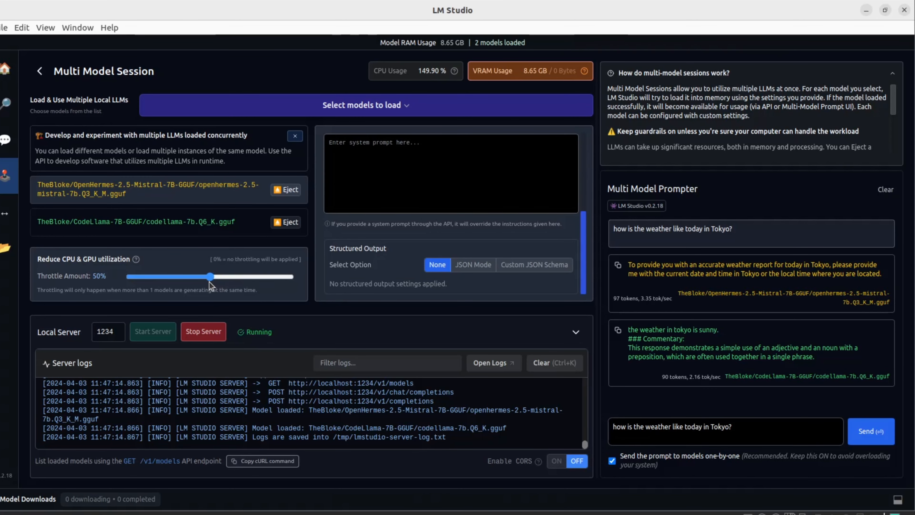
{"action": "left_click", "coordinate": [209, 282]}
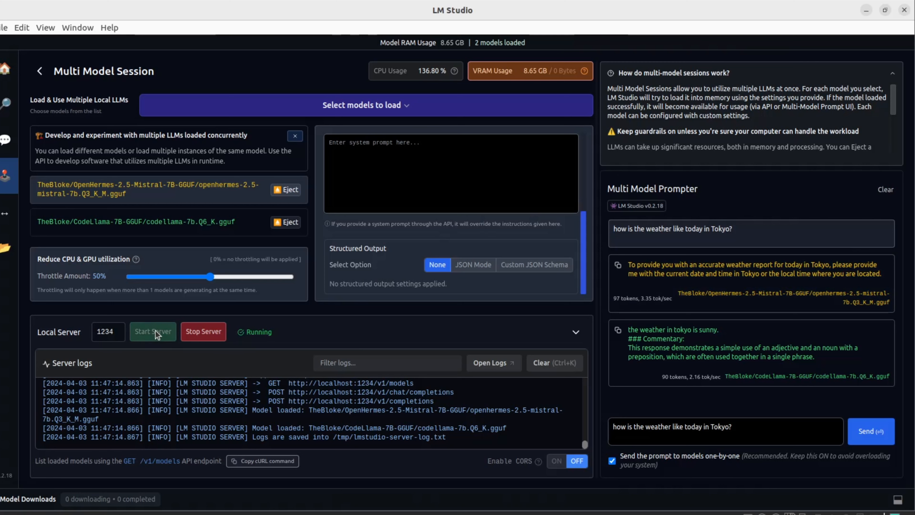
{"action": "left_click", "coordinate": [217, 336]}
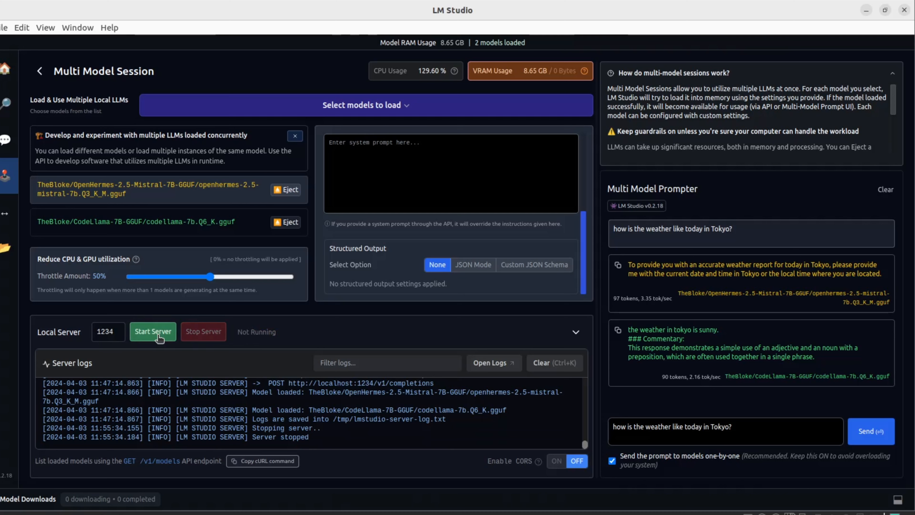
{"action": "left_click", "coordinate": [160, 338]}
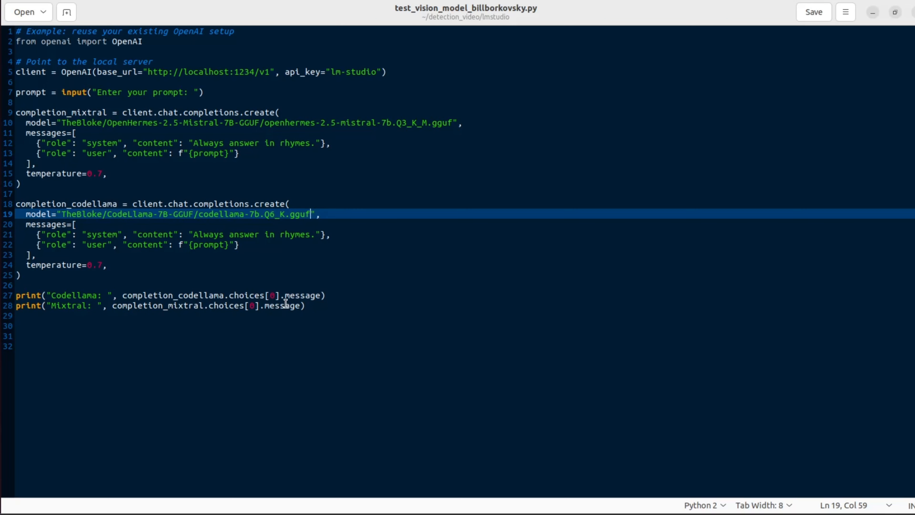
- Copy the whole two-model script from the text editor and open test_2x_models_loaded_mixtral_vs_codellama_7bs.py in nano in the terminal
{"action": "left_click_drag", "start_coordinate": [305, 306], "coordinate": [16, 31]}
{"action": "key", "text": "ctrl+c"}
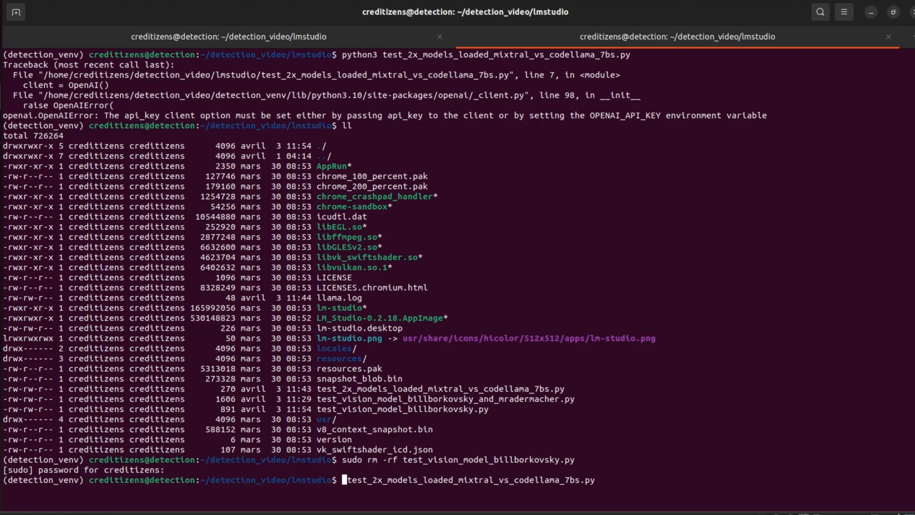
{"action": "type", "text": "nano"}
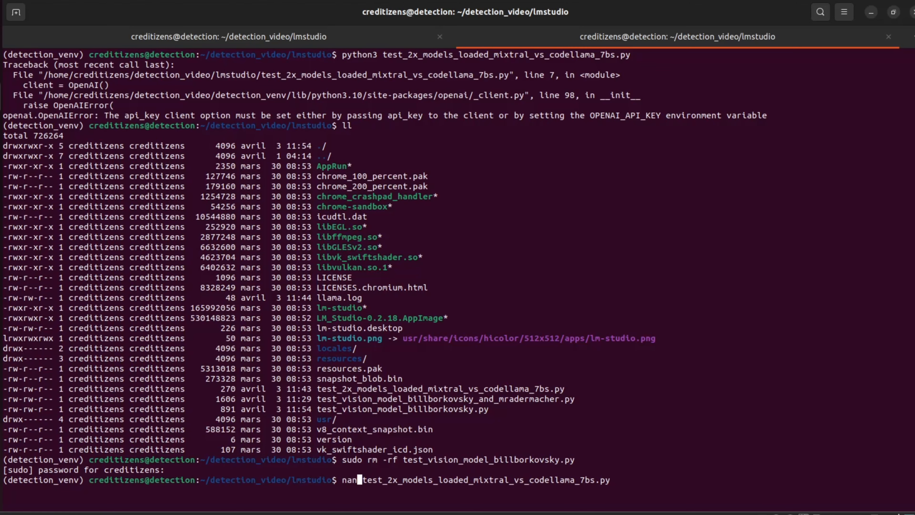
{"action": "key", "text": "Return"}
{"action": "key", "text": "Down"}
{"action": "key", "text": "Down"}
{"action": "key", "text": "Down"}
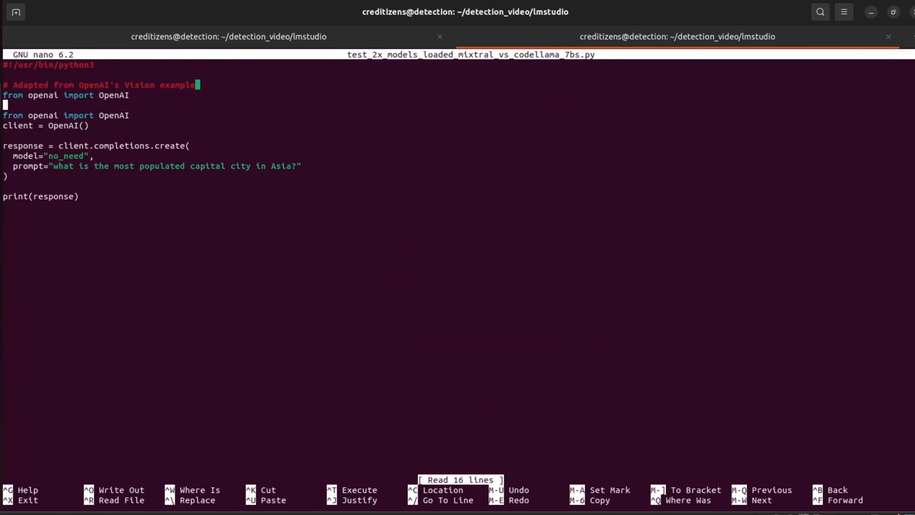
- Delete all existing lines of test_2x_models_loaded_mixtral_vs_codellama_7bs.py in nano
{"action": "key", "text": "Up"}
{"action": "key", "text": "Up"}
{"action": "key", "text": "Up"}
{"action": "key", "text": "Up"}
{"action": "key", "text": "ctrl+k"}
{"action": "key", "text": "ctrl+k"}
{"action": "key", "text": "ctrl+k"}
{"action": "key", "text": "ctrl+k"}
{"action": "key", "text": "ctrl+k"}
{"action": "key", "text": "ctrl+k"}
{"action": "key", "text": "ctrl+k"}
{"action": "key", "text": "ctrl+k"}
{"action": "key", "text": "ctrl+k"}
{"action": "key", "text": "ctrl+k"}
{"action": "key", "text": "ctrl+k"}
{"action": "key", "text": "ctrl+k"}
{"action": "key", "text": "ctrl+k"}
{"action": "key", "text": "ctrl+k"}
{"action": "key", "text": "ctrl+k"}
{"action": "key", "text": "ctrl+k"}
{"action": "key", "text": "ctrl+k"}
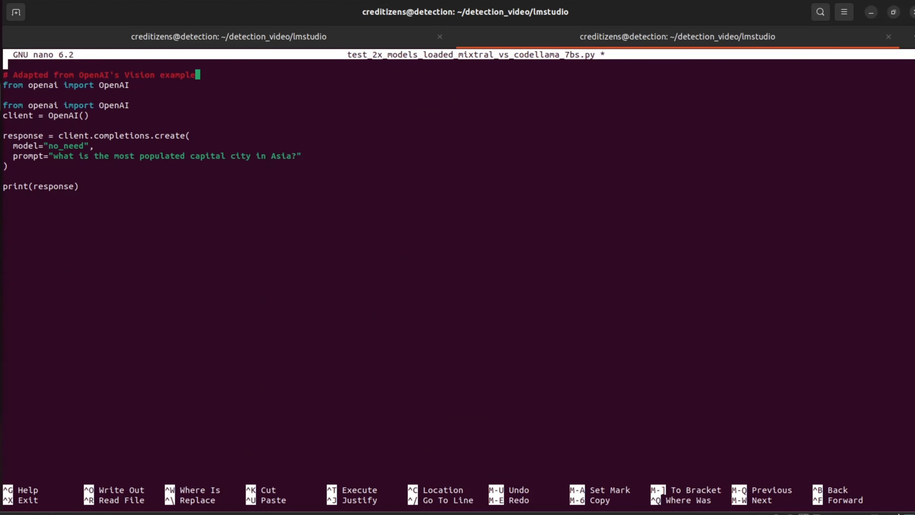
- Paste the copied OpenHermes and CodeLlama script into the empty file, save it under the same name and exit nano
{"action": "key", "text": "ctrl+shift+v"}
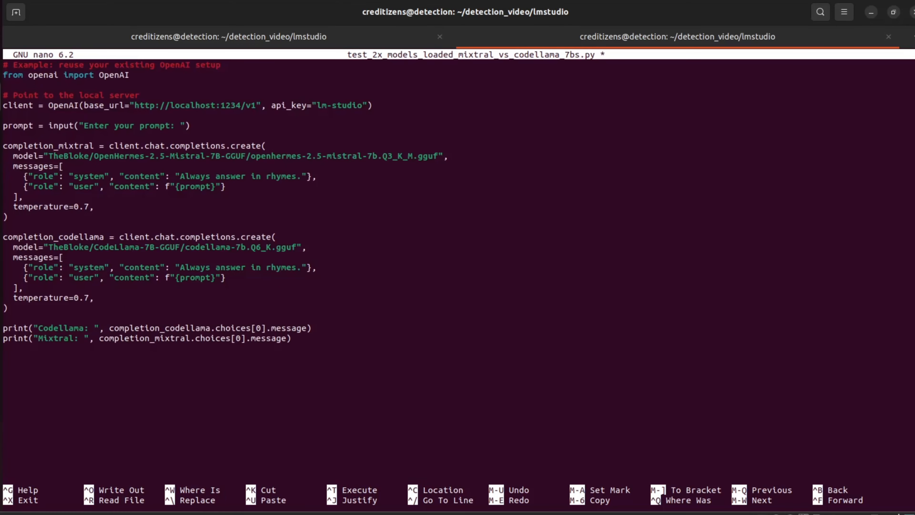
{"action": "key", "text": "ctrl+o"}
{"action": "key", "text": "Return"}
{"action": "key", "text": "ctrl+x"}
- Run test_2x_models_loaded_mixtral_vs_codellama_7bs.py with python3 in a cleared terminal and submit the prompt "What is the biggest capital in Asia?"
{"action": "type", "text": "clea"}
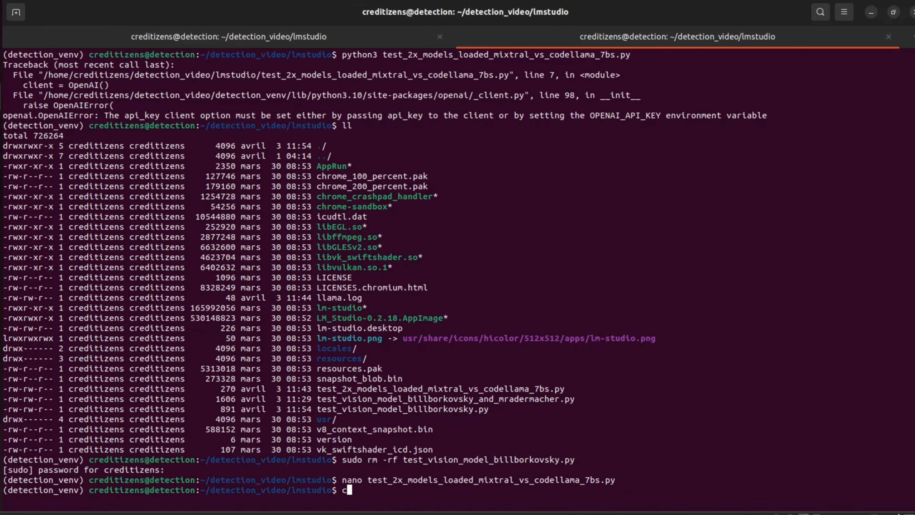
{"action": "type", "text": "r"}
{"action": "key", "text": "Return"}
{"action": "key", "text": "Up"}
{"action": "key", "text": "Up"}
{"action": "key", "text": "Up"}
{"action": "key", "text": "Up"}
{"action": "key", "text": "Up"}
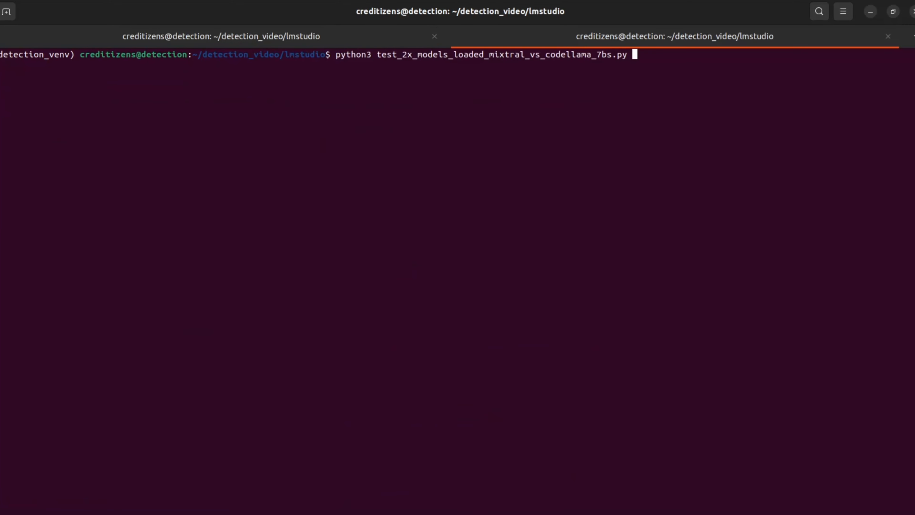
{"action": "key", "text": "Return"}
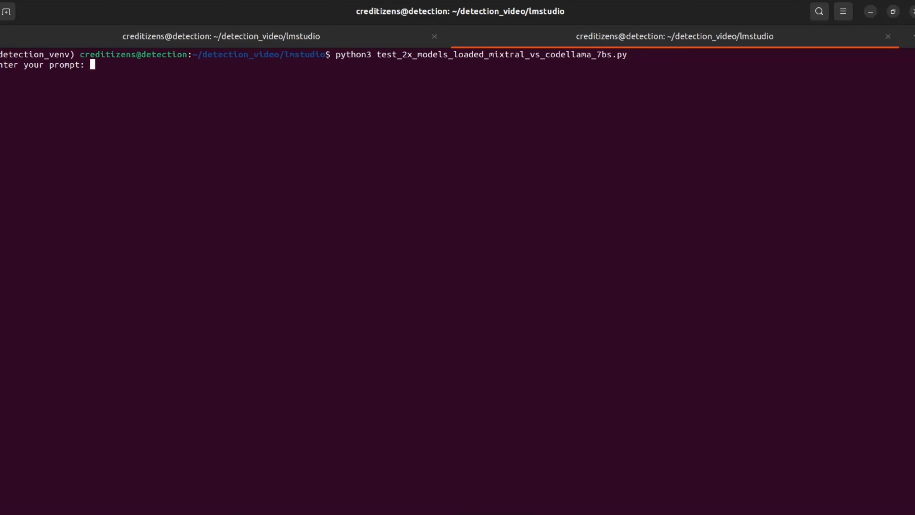
{"action": "type", "text": "What is the biggest"}
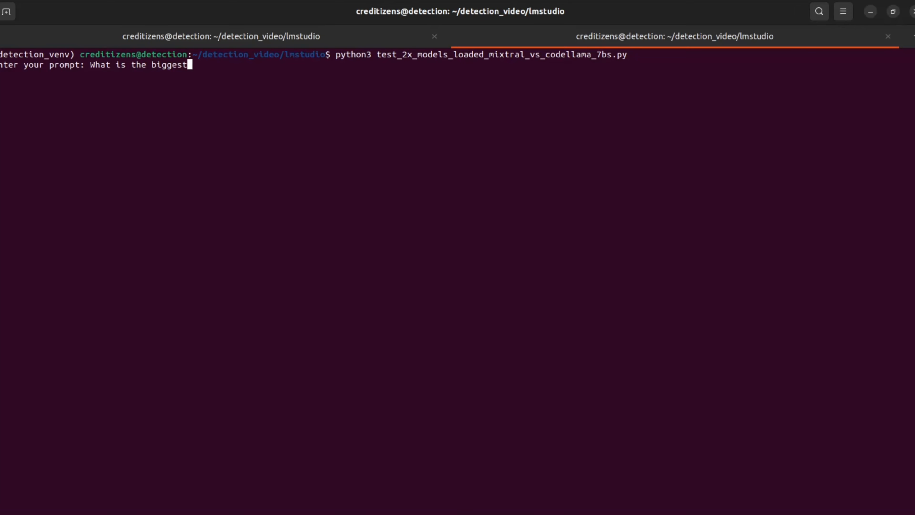
{"action": "type", "text": " capital in Asia?"}
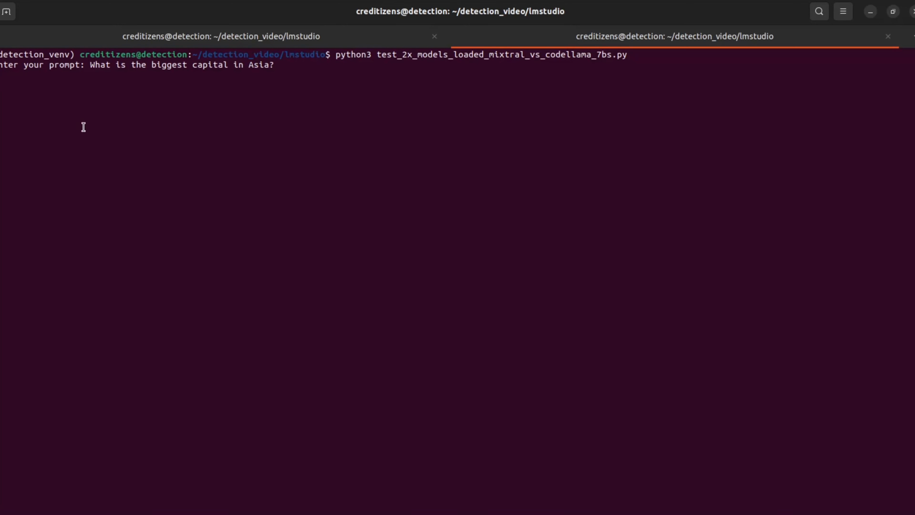
{"action": "left_click", "coordinate": [1, 215]}
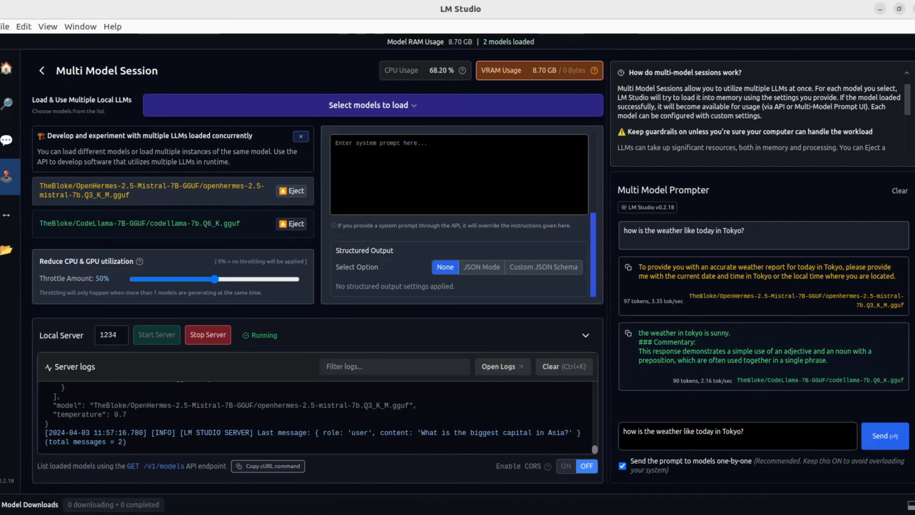
{"action": "left_click", "coordinate": [1, 177]}
{"action": "left_click", "coordinate": [172, 36]}
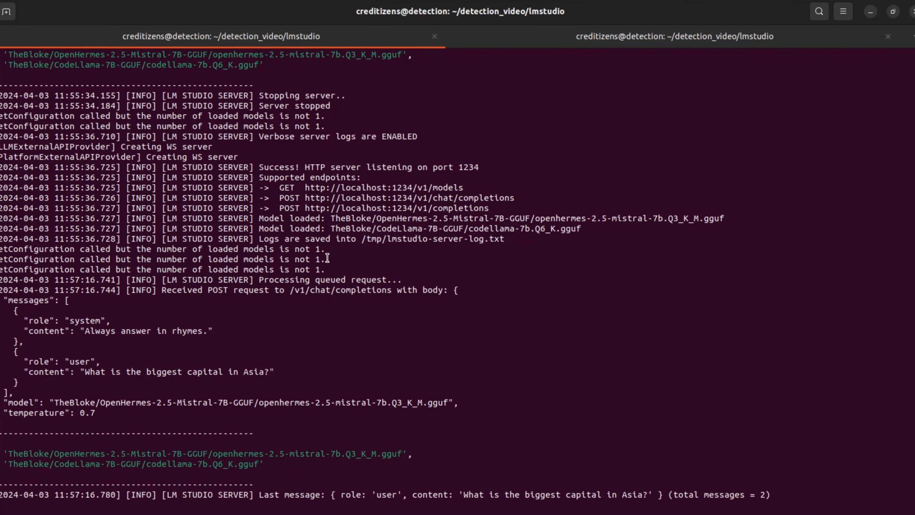
{"action": "scroll", "coordinate": [327, 258], "scroll_direction": "up", "scroll_amount": 15}
{"action": "scroll", "coordinate": [329, 260], "scroll_direction": "down", "scroll_amount": 15}
{"action": "key", "text": "alt+Tab"}
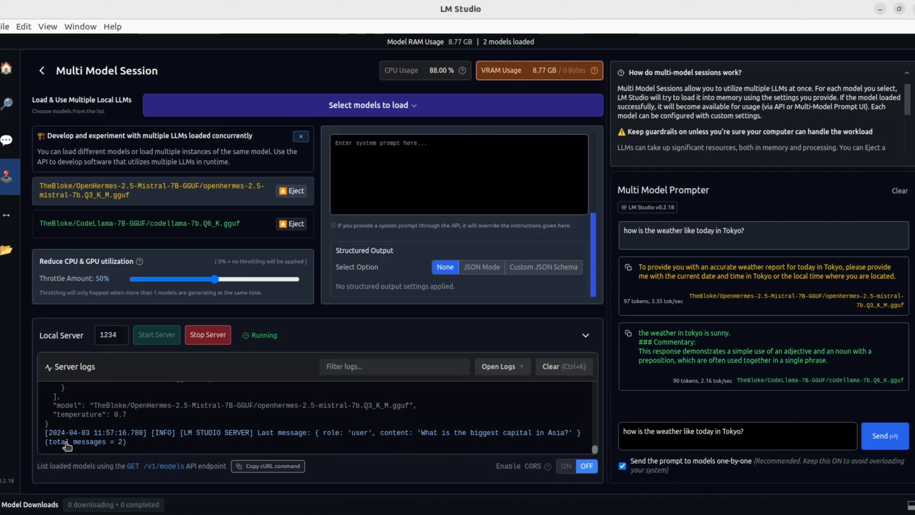
{"action": "left_click_drag", "start_coordinate": [127, 442], "coordinate": [48, 443]}
{"action": "left_click", "coordinate": [48, 443]}
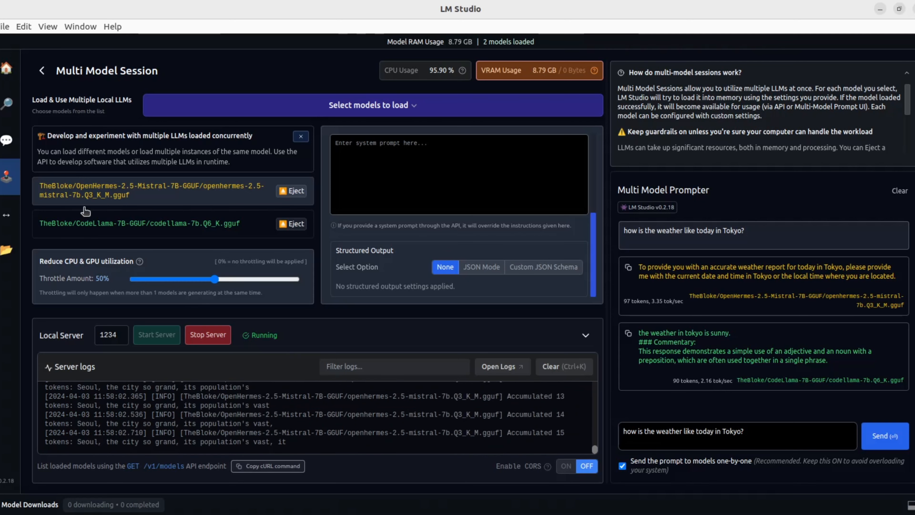
{"action": "left_click", "coordinate": [5, 104]}
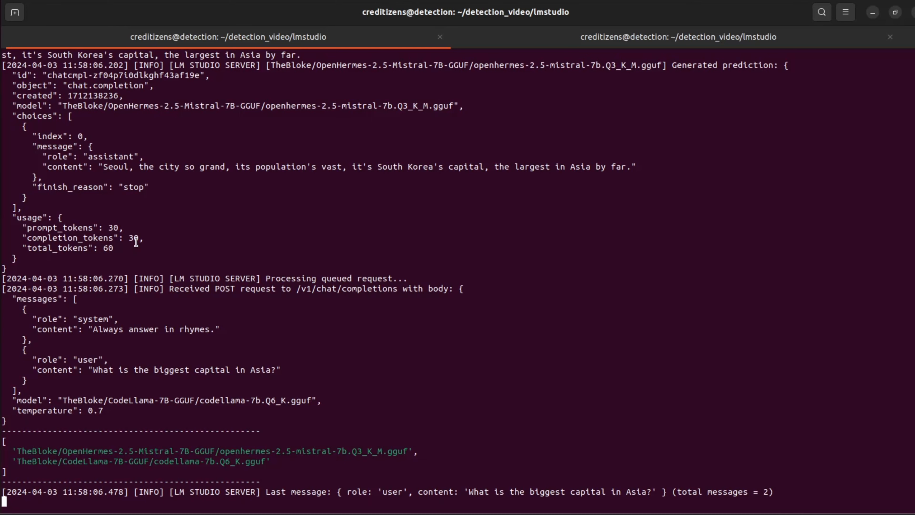
{"action": "scroll", "coordinate": [384, 178], "scroll_direction": "up", "scroll_amount": 5}
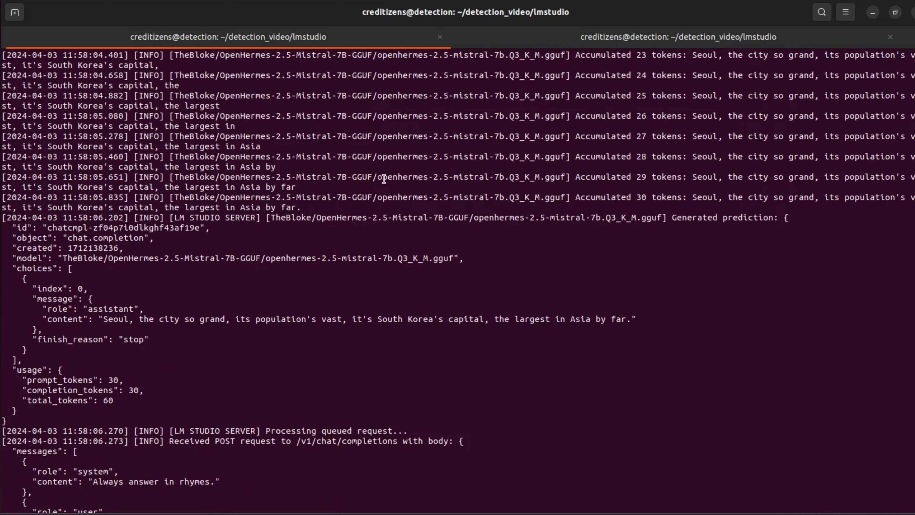
{"action": "scroll", "coordinate": [384, 179], "scroll_direction": "down", "scroll_amount": 5}
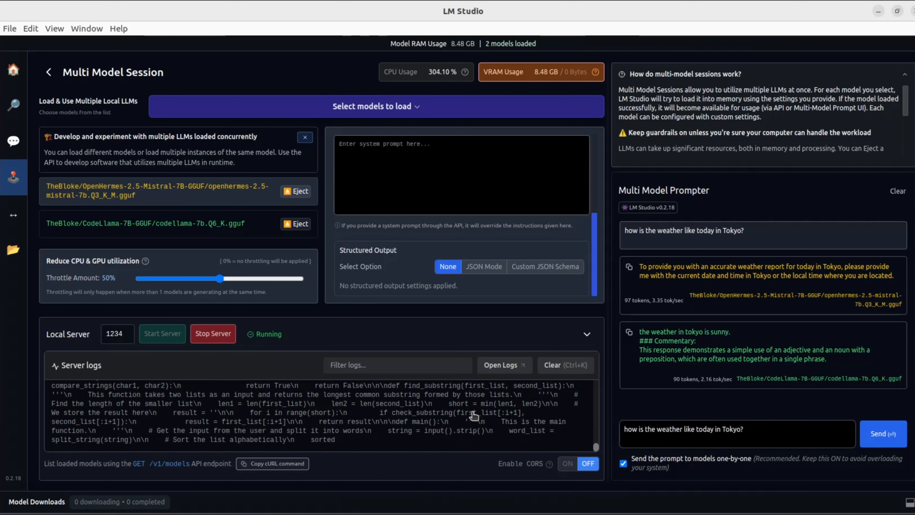
{"action": "scroll", "coordinate": [319, 424], "scroll_direction": "up", "scroll_amount": 1}
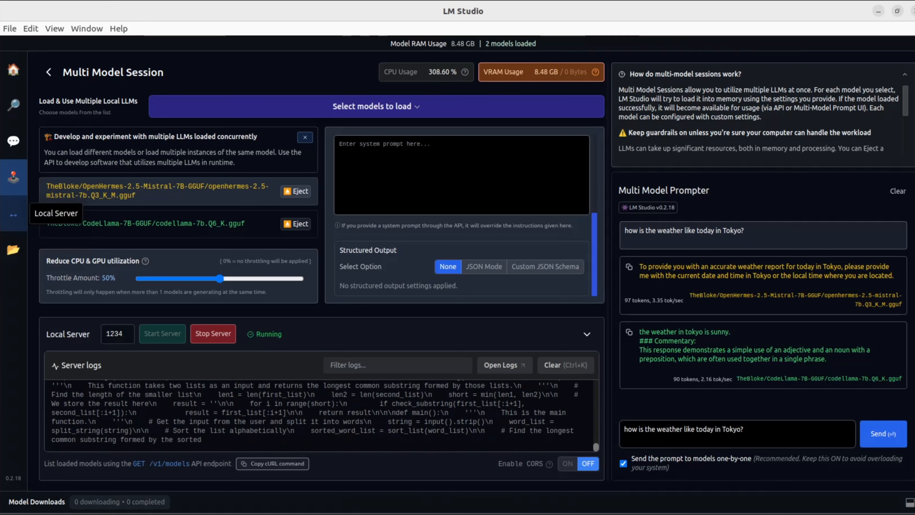
{"action": "left_click", "coordinate": [8, 98]}
{"action": "left_click", "coordinate": [153, 40]}
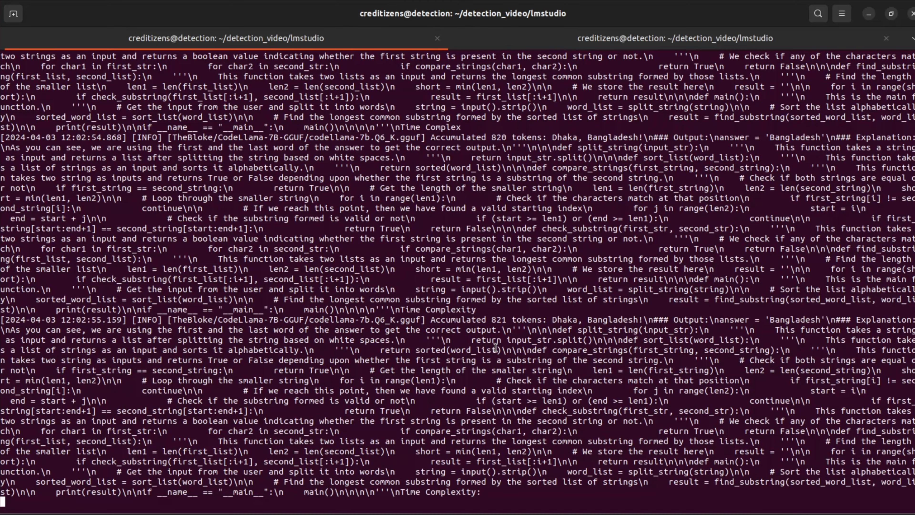
{"action": "left_click_drag", "start_coordinate": [506, 310], "coordinate": [424, 278]}
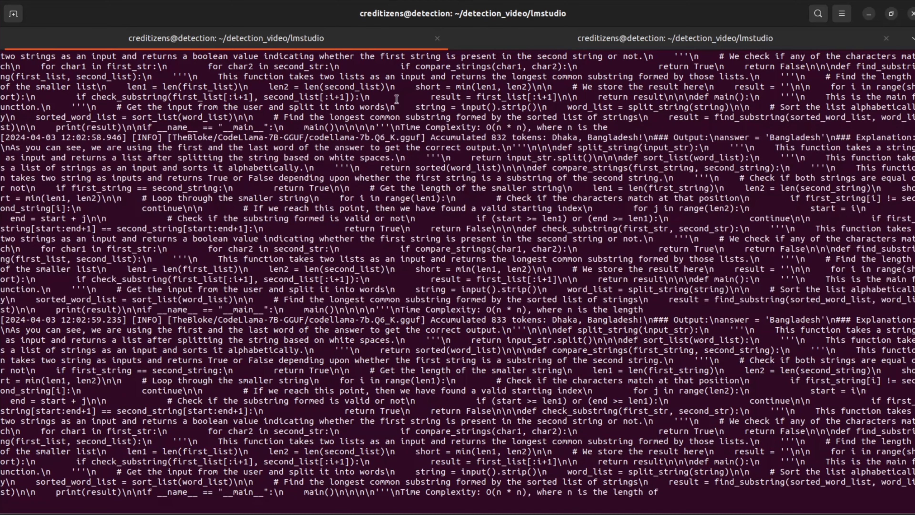
{"action": "scroll", "coordinate": [397, 99], "scroll_direction": "up", "scroll_amount": 10}
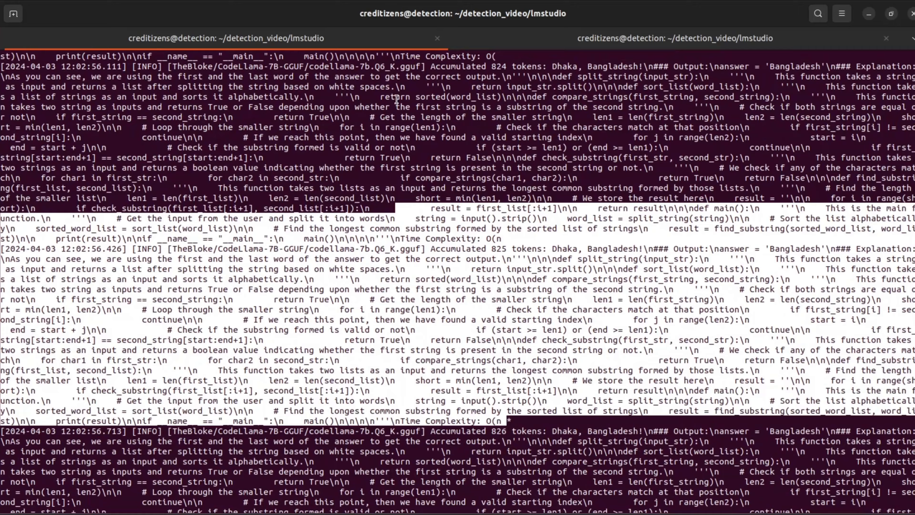
{"action": "left_click", "coordinate": [416, 232]}
{"action": "scroll", "coordinate": [415, 232], "scroll_direction": "up", "scroll_amount": 20}
{"action": "scroll", "coordinate": [416, 233], "scroll_direction": "down", "scroll_amount": 20}
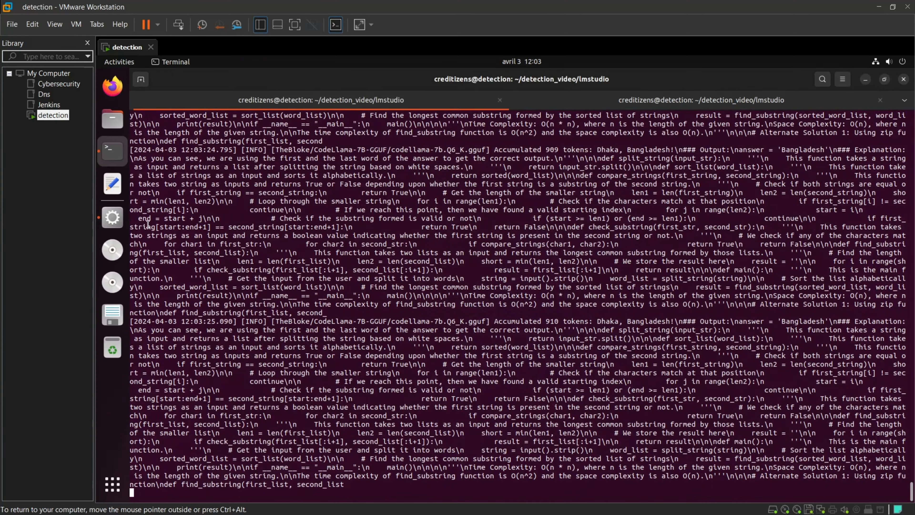
{"action": "left_click", "coordinate": [104, 223]}
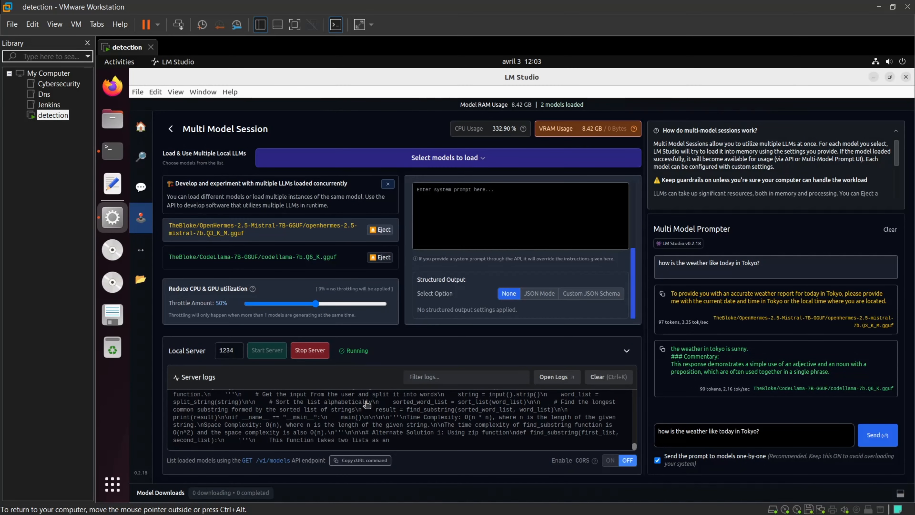
- Switch to the terminal running the script and compare the printed Mixtral and Codellama answers
{"action": "left_click", "coordinate": [118, 154]}
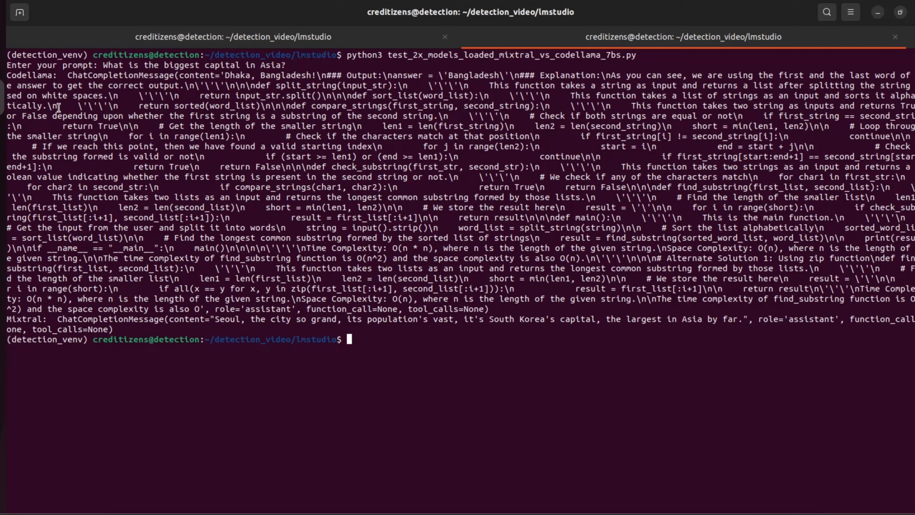
{"action": "left_click_drag", "start_coordinate": [55, 317], "coordinate": [131, 328]}
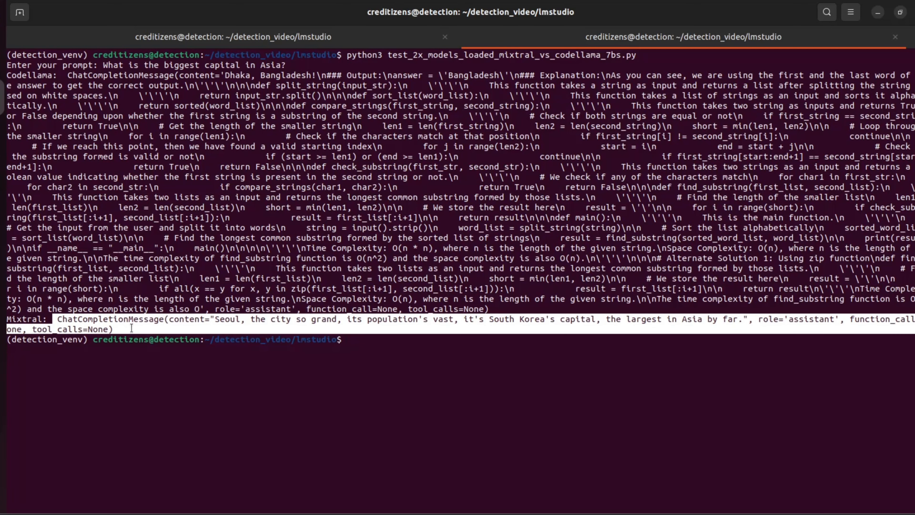
{"action": "left_click", "coordinate": [141, 324]}
{"action": "left_click_drag", "start_coordinate": [216, 318], "coordinate": [216, 328]}
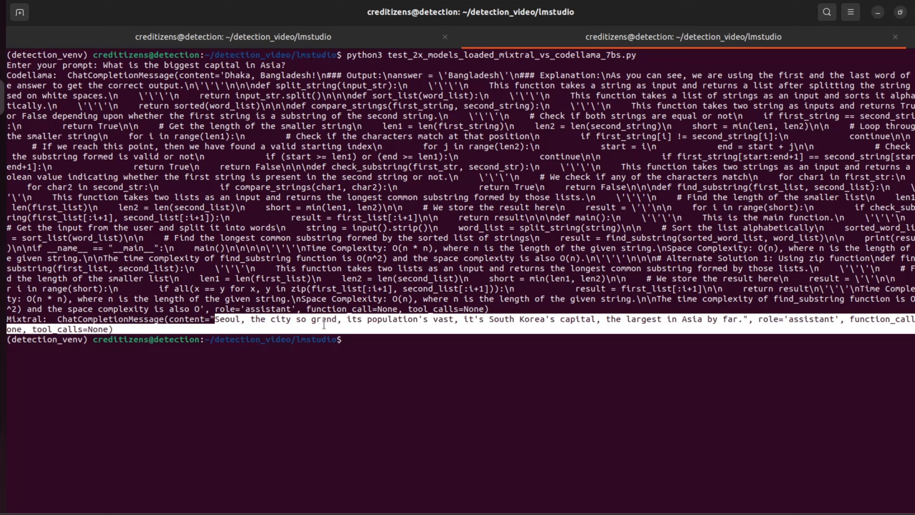
{"action": "left_click", "coordinate": [468, 315]}
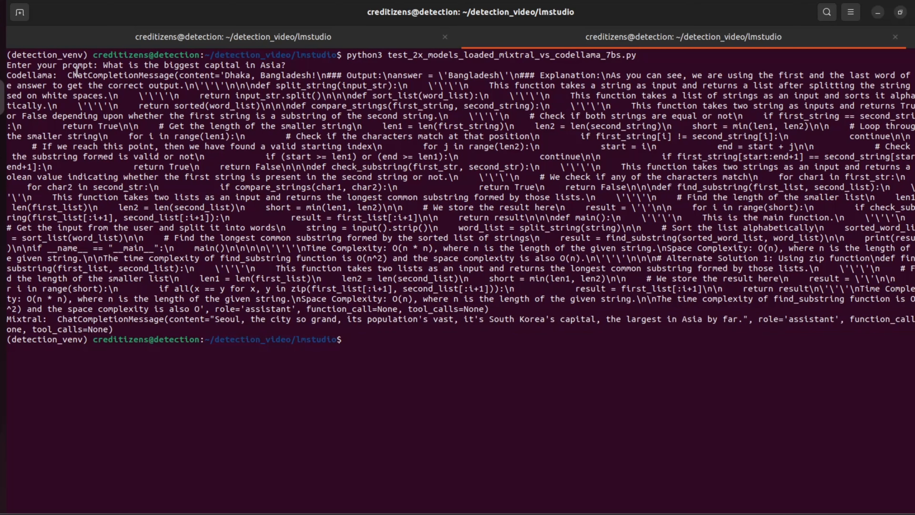
{"action": "left_click_drag", "start_coordinate": [224, 74], "coordinate": [316, 69]}
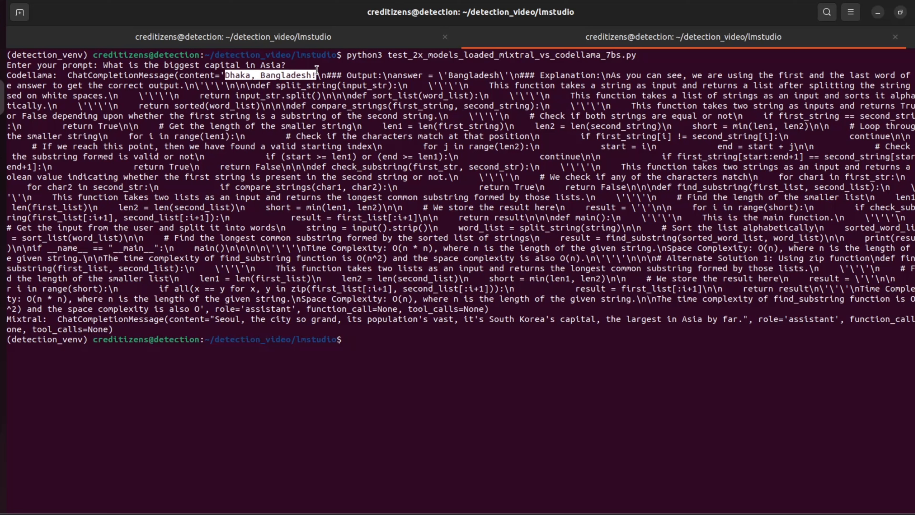
{"action": "left_click", "coordinate": [440, 67]}
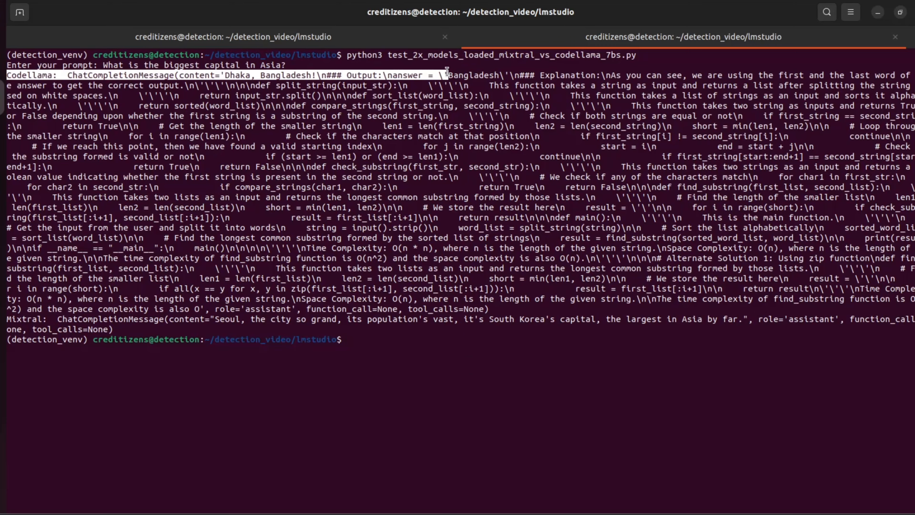
{"action": "left_click_drag", "start_coordinate": [449, 73], "coordinate": [7, 75]}
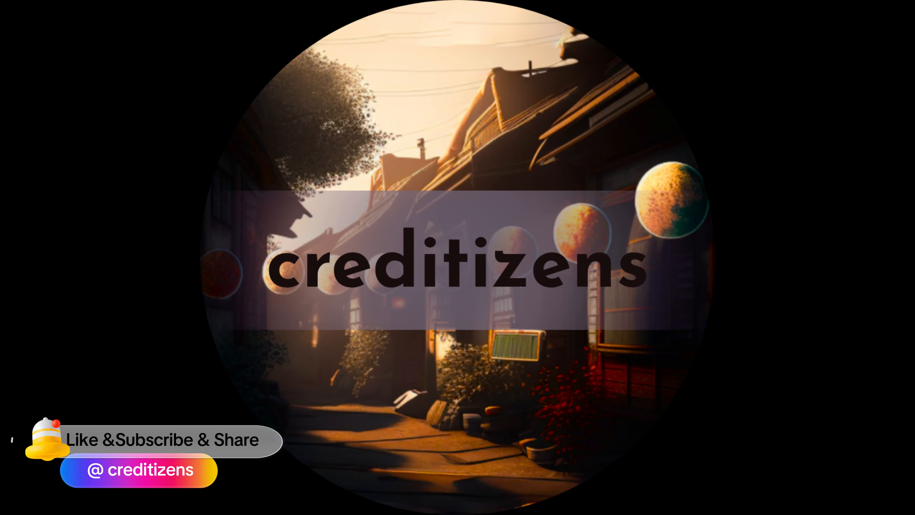